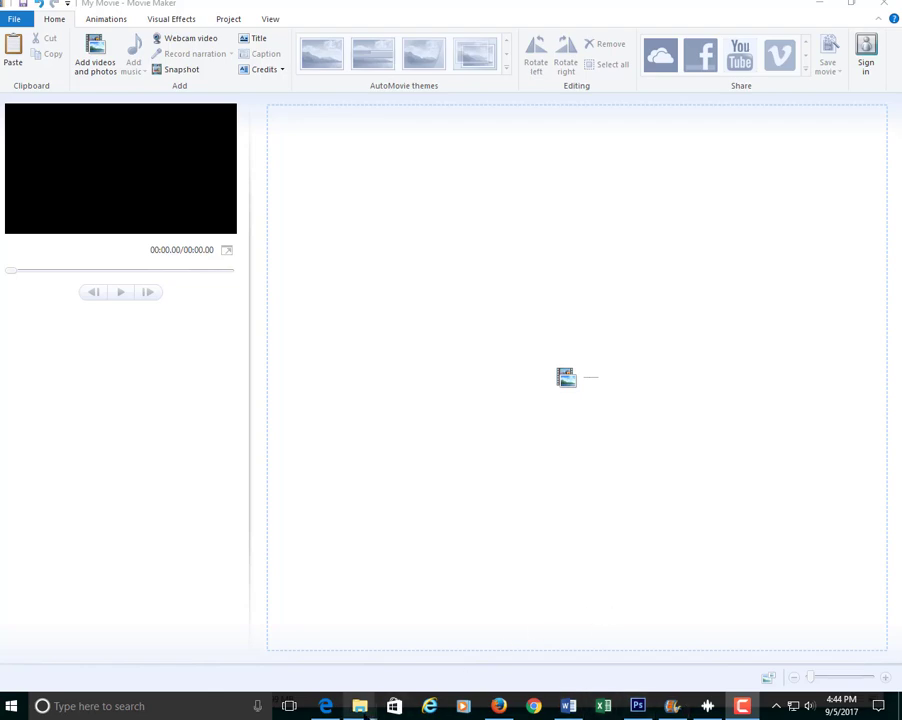
Add all the photos from the Avery Copp House folder in File Explorer to the Movie Maker project
{"action": "mouse_move", "coordinate": [360, 706]}
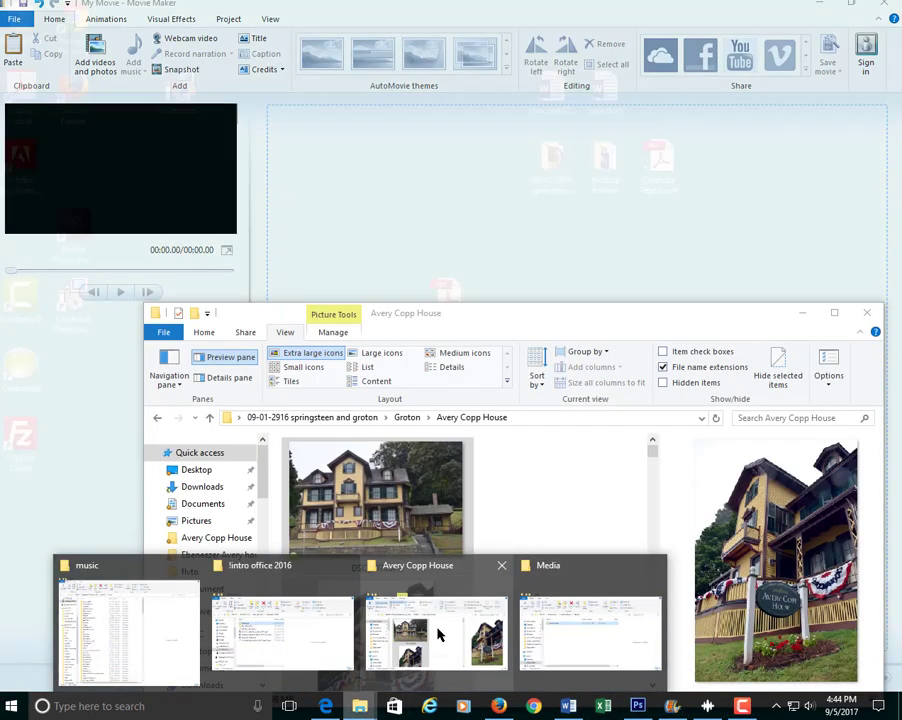
{"action": "left_click", "coordinate": [437, 633]}
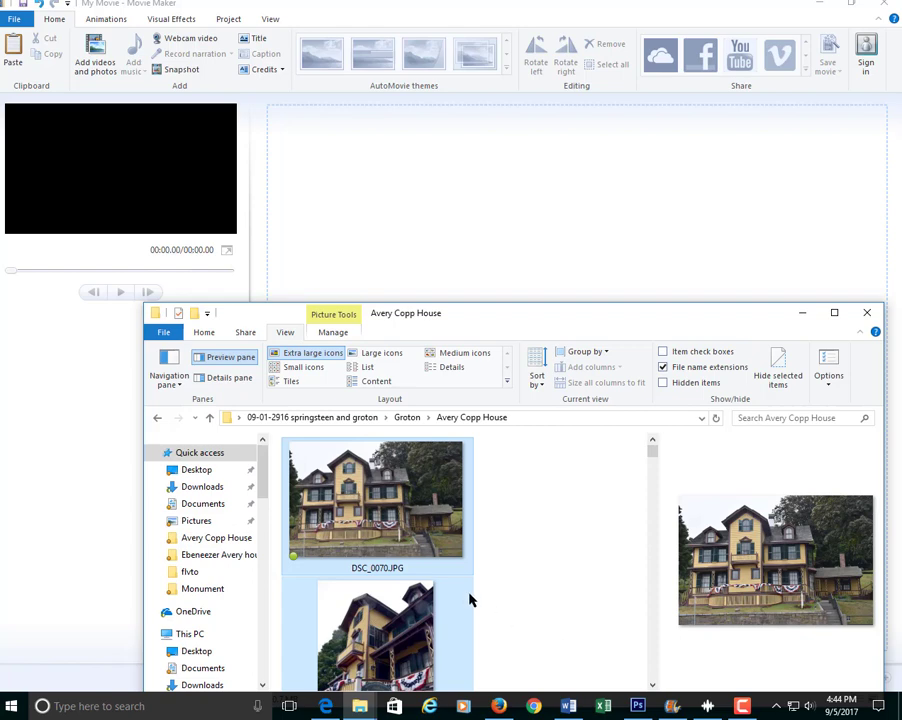
{"action": "left_click_drag", "start_coordinate": [360, 230], "coordinate": [515, 278]}
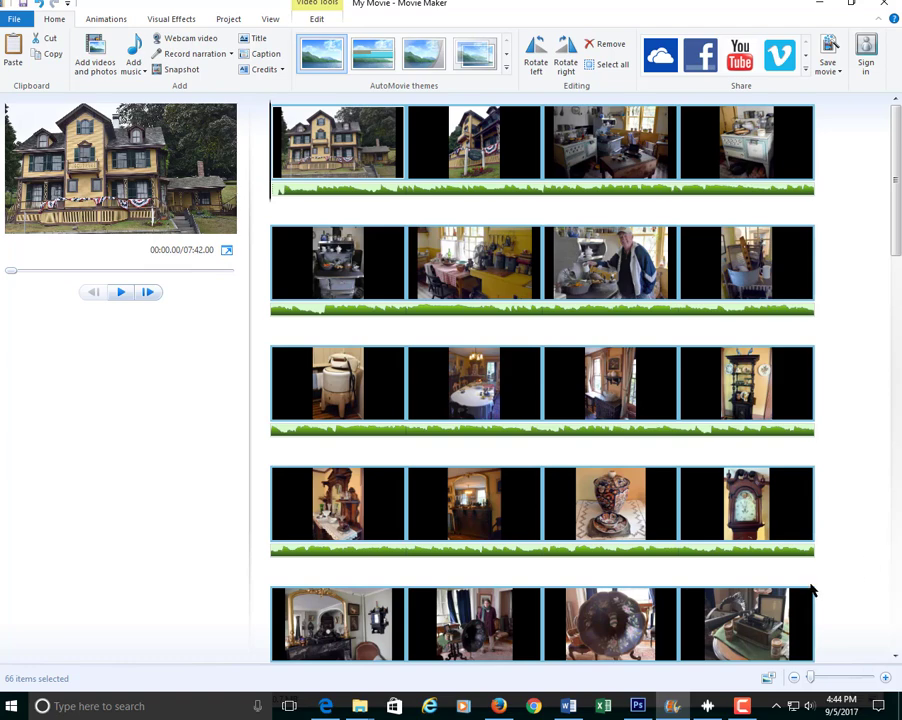
Move the DSC_0094.JPG gramophone horn photo so it sits directly before the other close-up of the horn
{"action": "scroll", "coordinate": [841, 555], "scroll_direction": "down", "scroll_amount": 3}
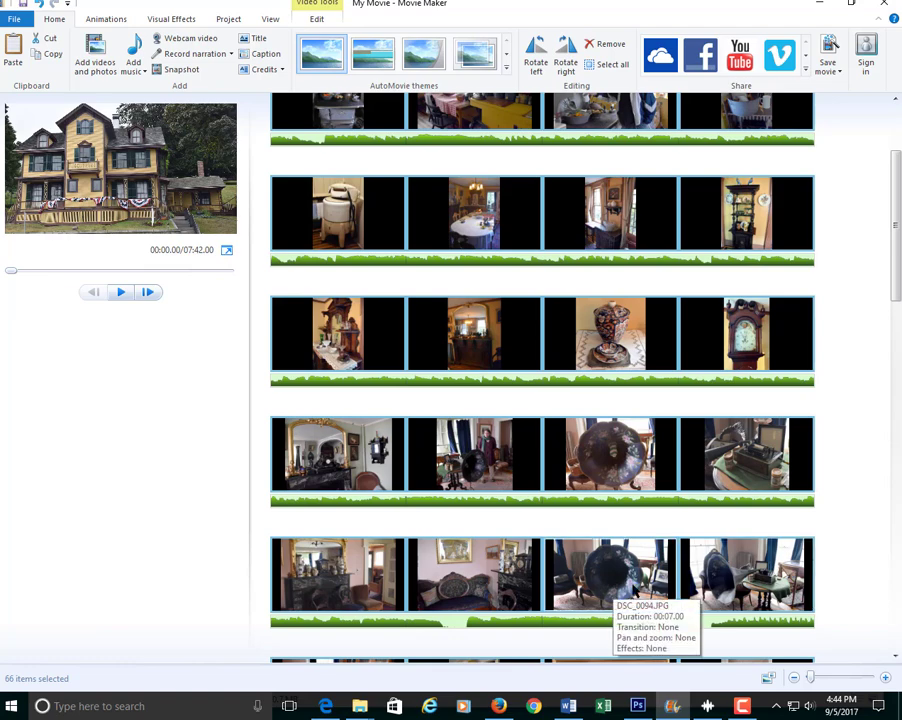
{"action": "left_click", "coordinate": [631, 610]}
{"action": "left_click_drag", "start_coordinate": [631, 610], "coordinate": [565, 497]}
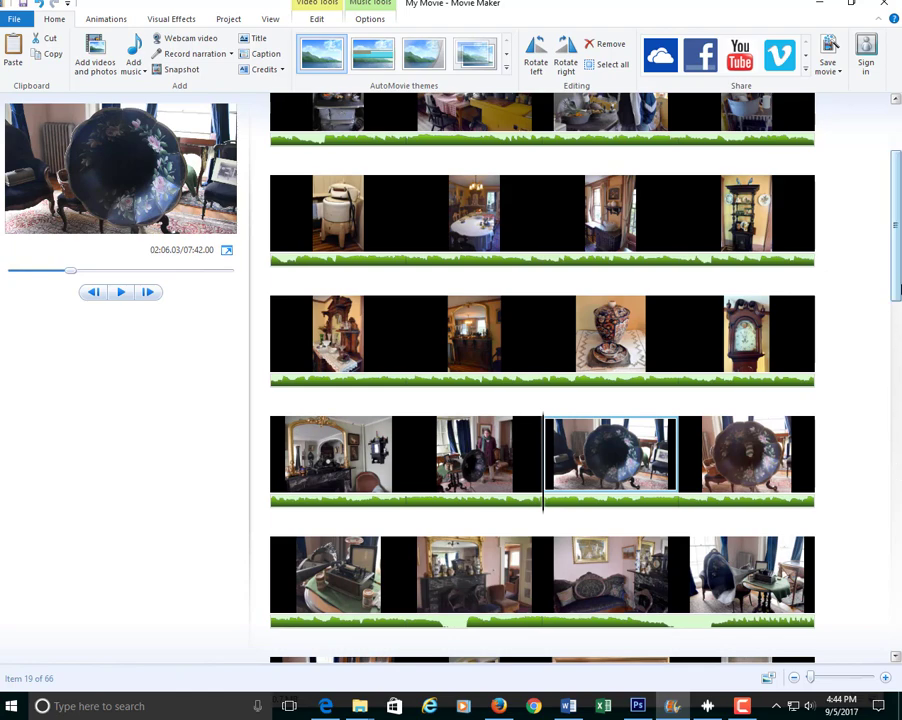
Delete the grey waterfront view photo and the last photo of the yellow house from the storyboard
{"action": "scroll", "coordinate": [898, 338], "scroll_direction": "down", "scroll_amount": 2}
{"action": "left_click_drag", "start_coordinate": [898, 338], "coordinate": [899, 605]}
{"action": "left_click", "coordinate": [648, 332]}
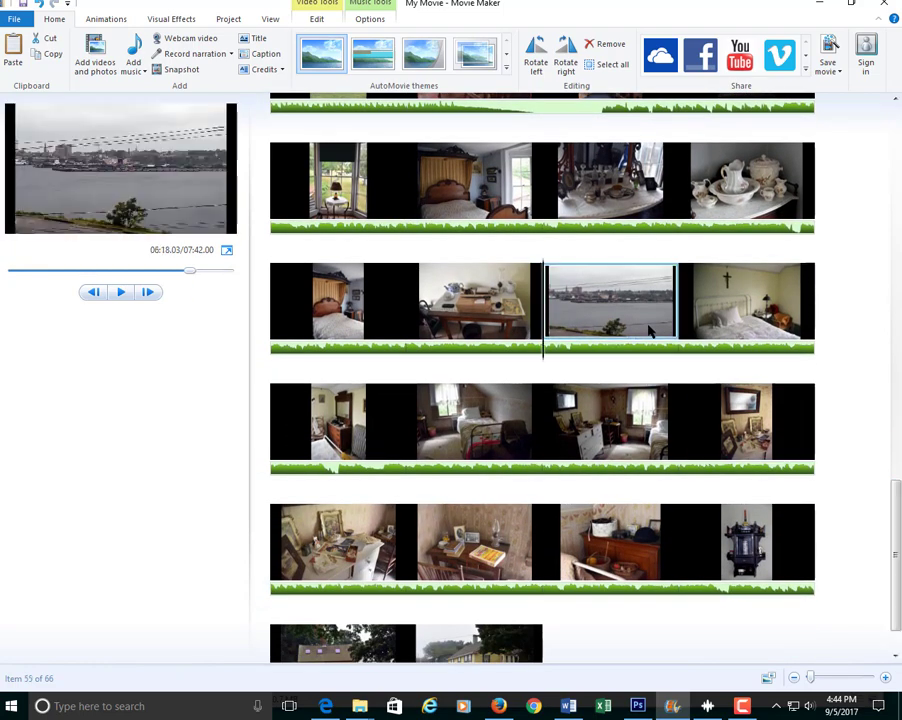
{"action": "key", "text": "Delete"}
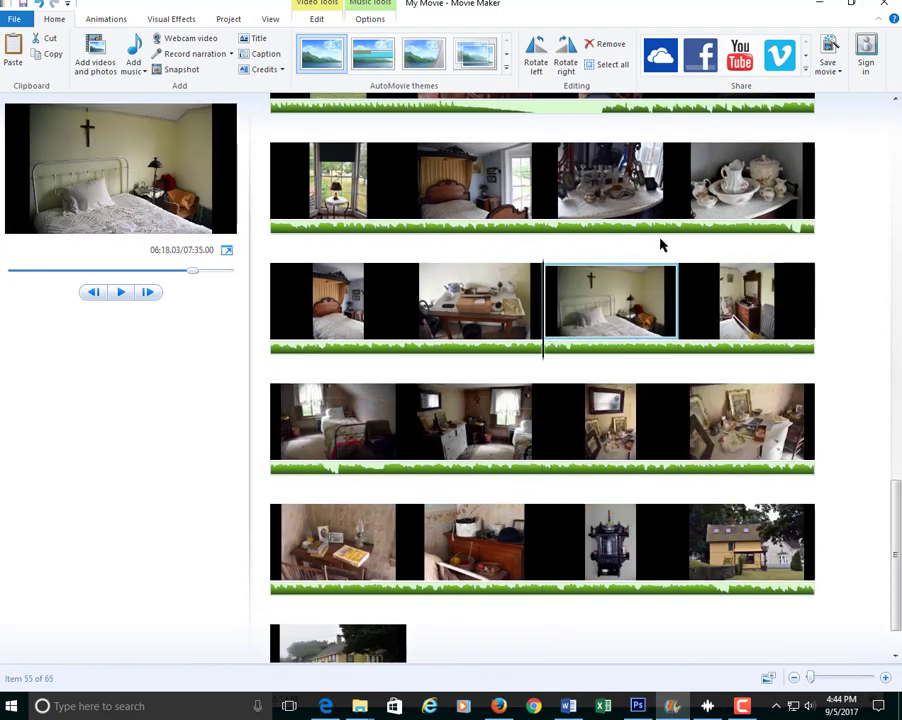
{"action": "scroll", "coordinate": [660, 244], "scroll_direction": "down", "scroll_amount": 2}
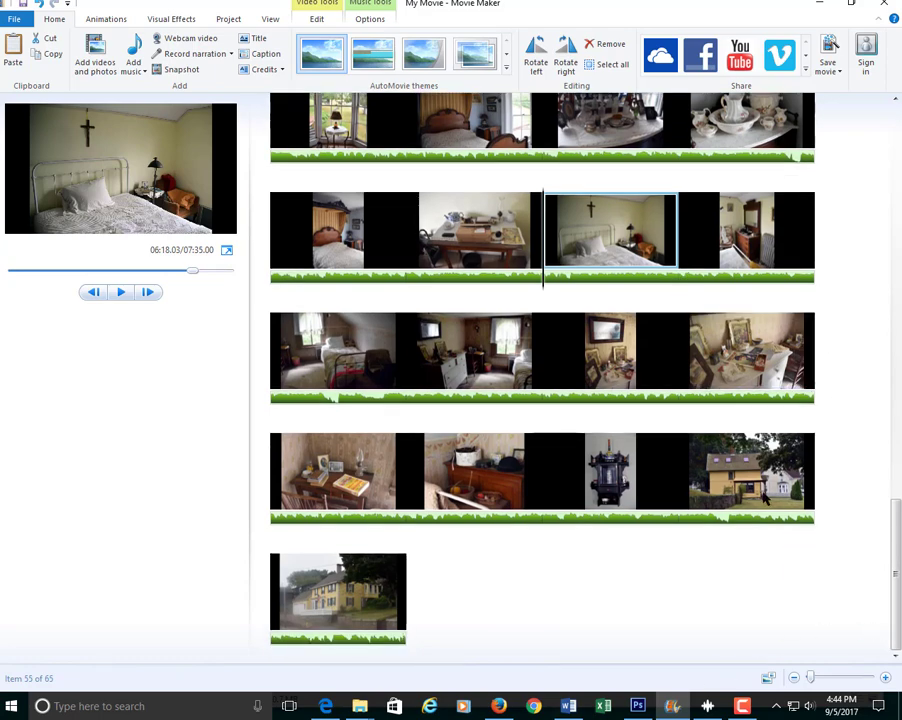
{"action": "left_click", "coordinate": [349, 608]}
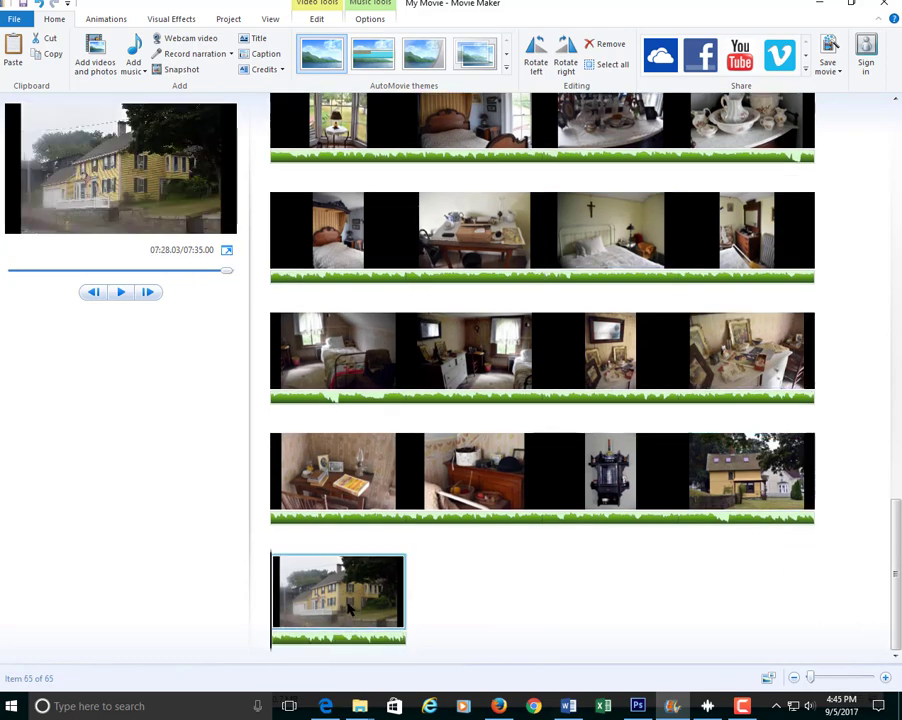
{"action": "key", "text": "Delete"}
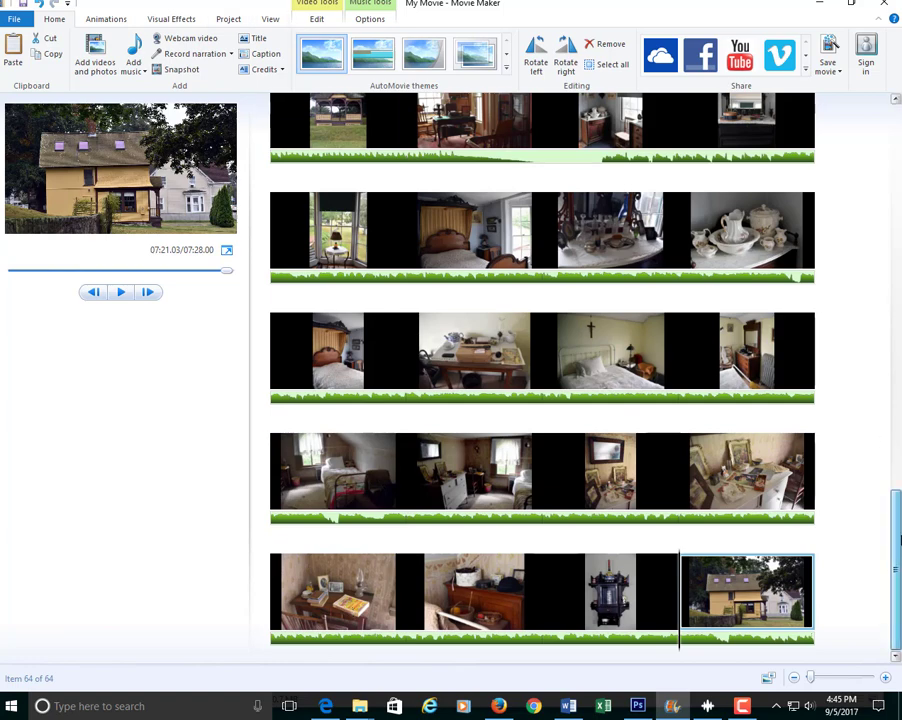
Insert a title before the first house photo and replace its default text with "Avery Coop House"
{"action": "left_click_drag", "start_coordinate": [896, 553], "coordinate": [853, 120]}
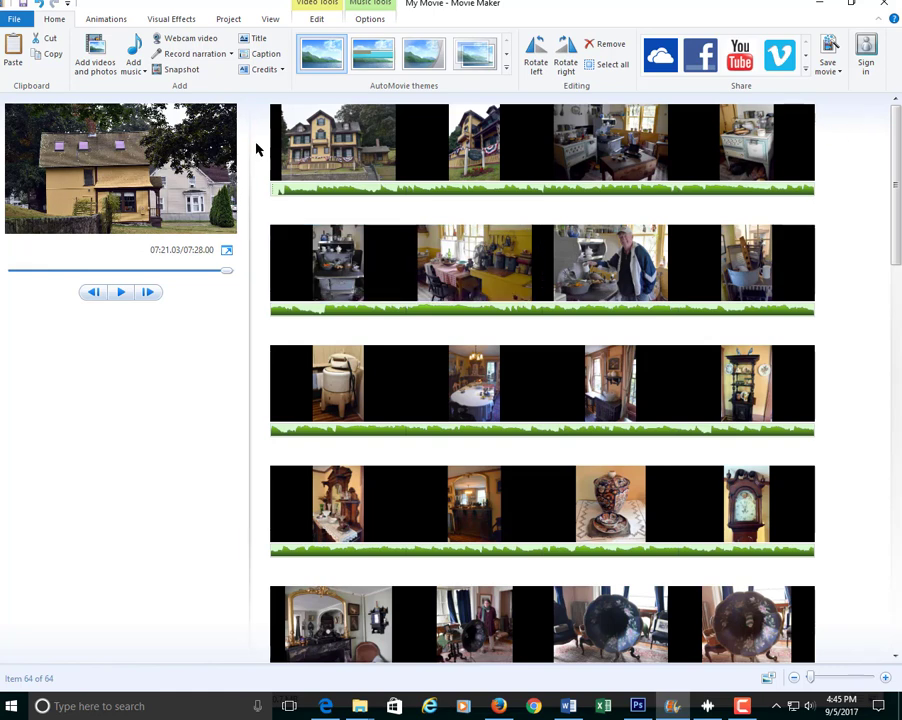
{"action": "left_click", "coordinate": [320, 173]}
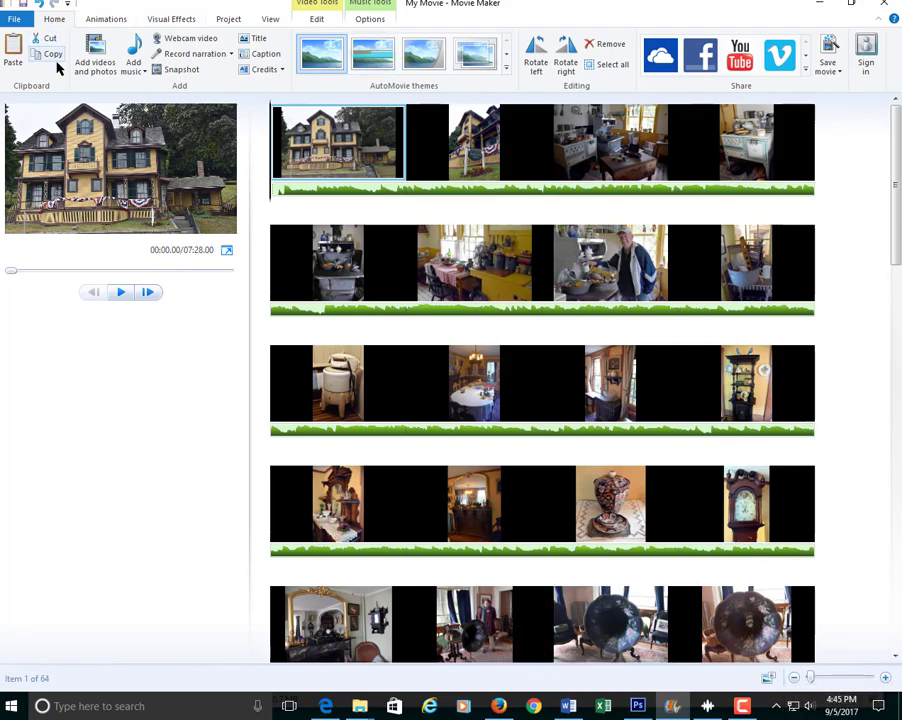
{"action": "left_click", "coordinate": [258, 40]}
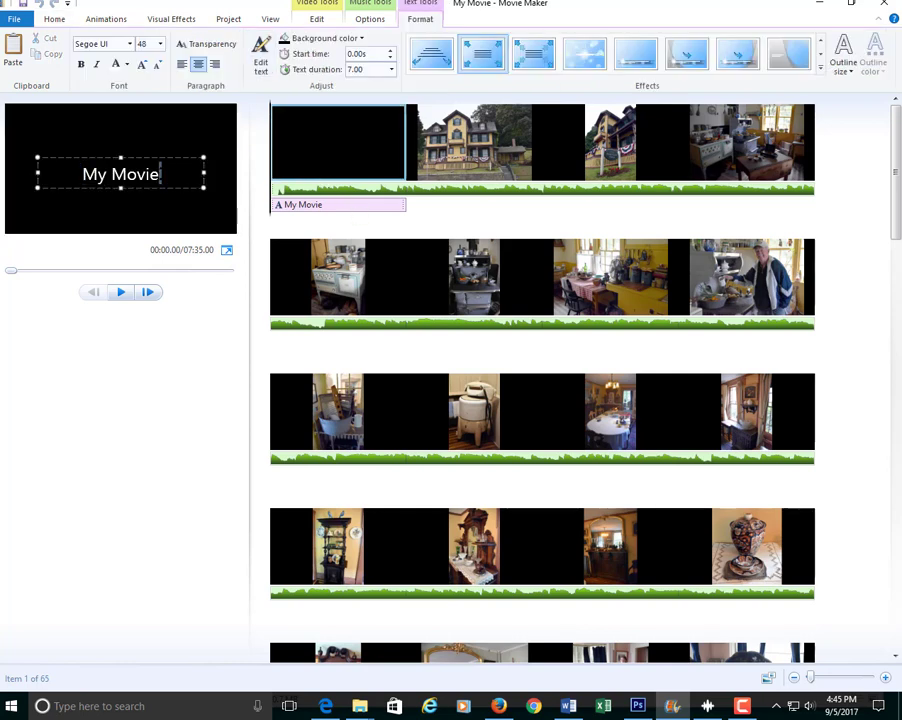
{"action": "left_click_drag", "start_coordinate": [161, 174], "coordinate": [95, 176]}
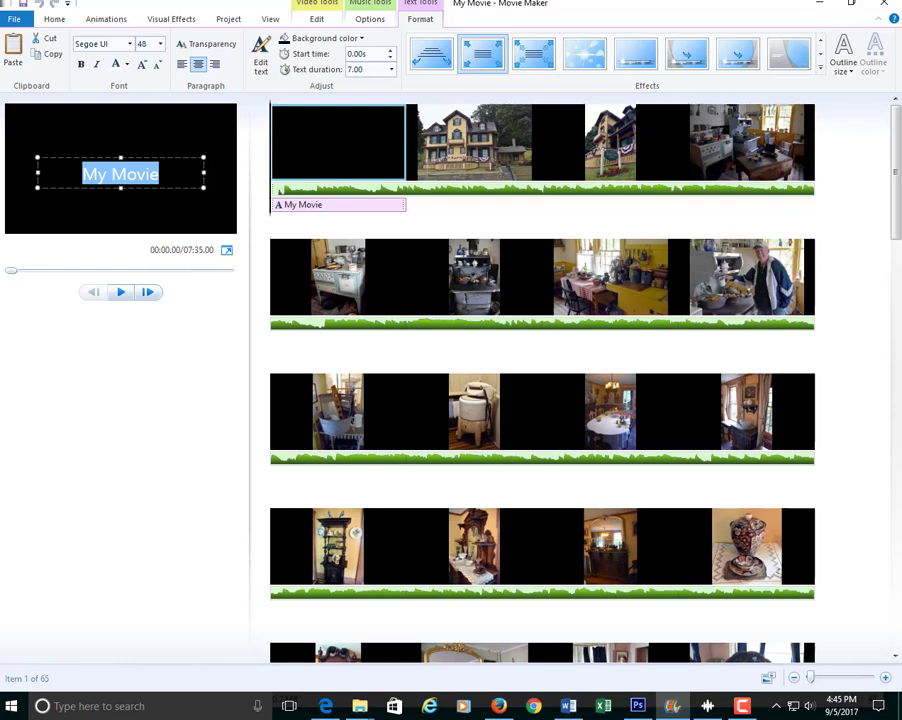
{"action": "type", "text": "Avery Coo"}
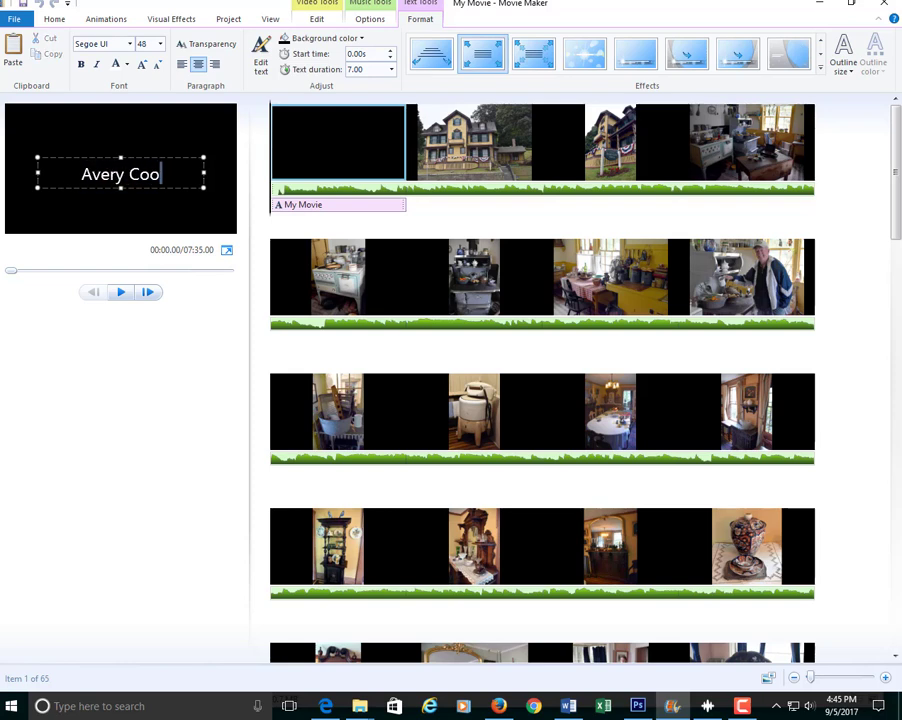
{"action": "type", "text": "p House"}
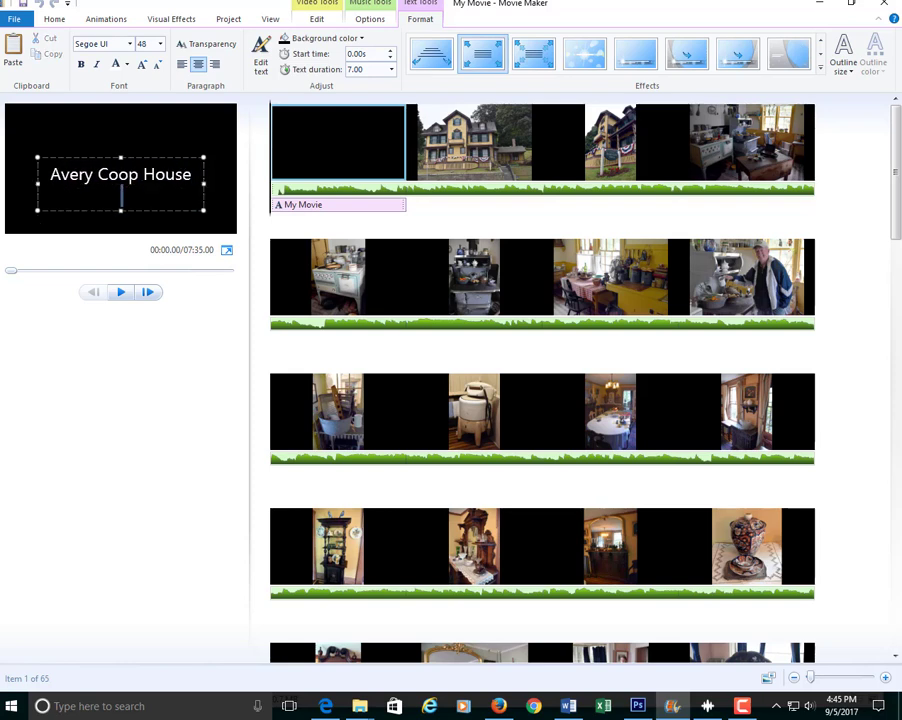
Check the spelling against the photo folder name, correct the title to "Avery Copp House", and add a second line "Groton, CT"
{"action": "key", "text": "alt"}
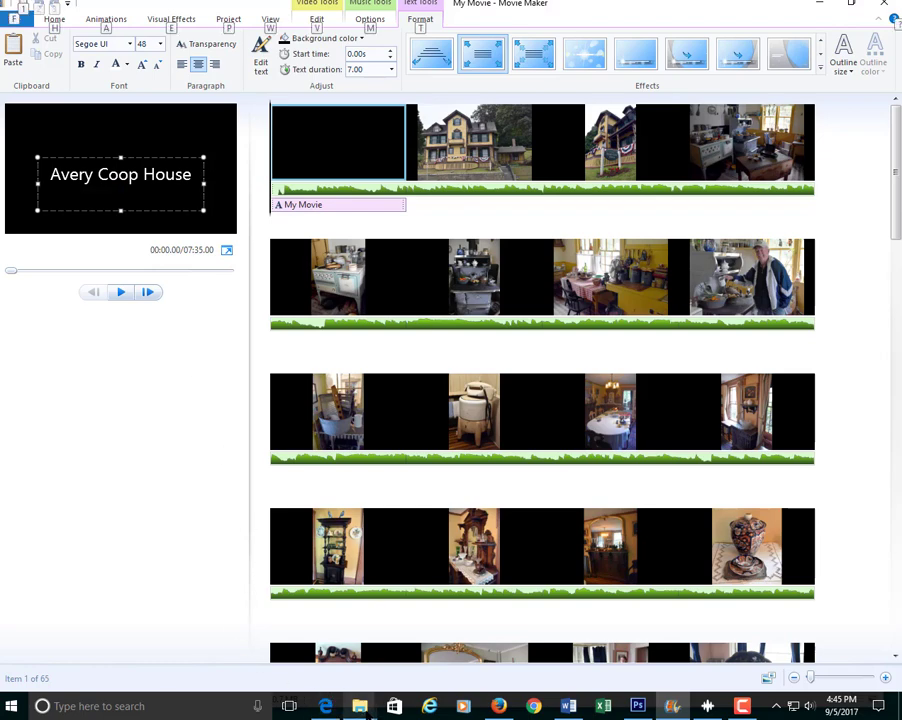
{"action": "key", "text": "alt+Tab"}
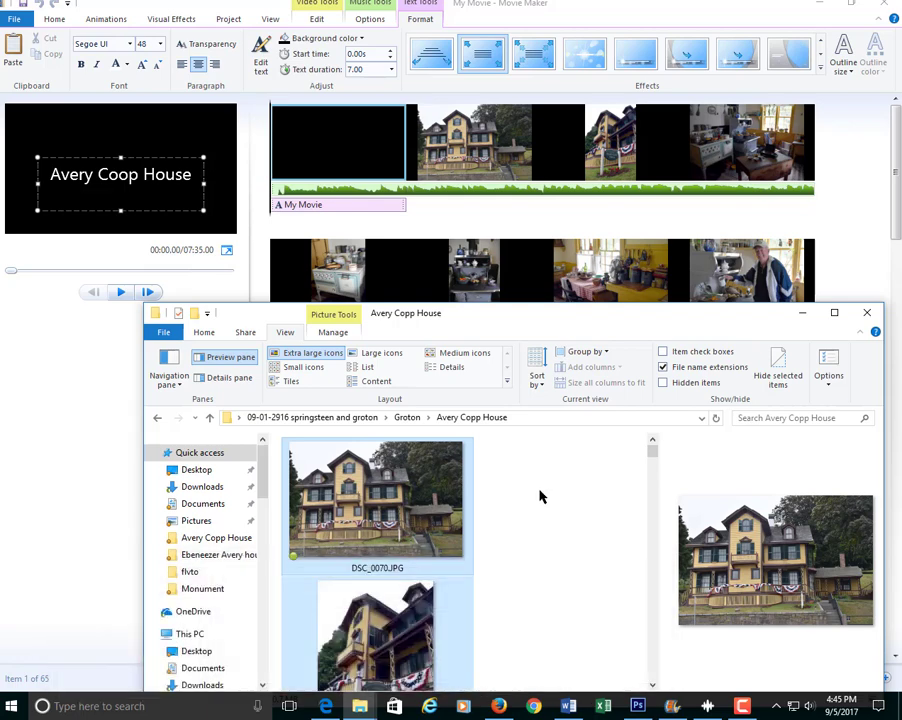
{"action": "key", "text": "alt+Tab"}
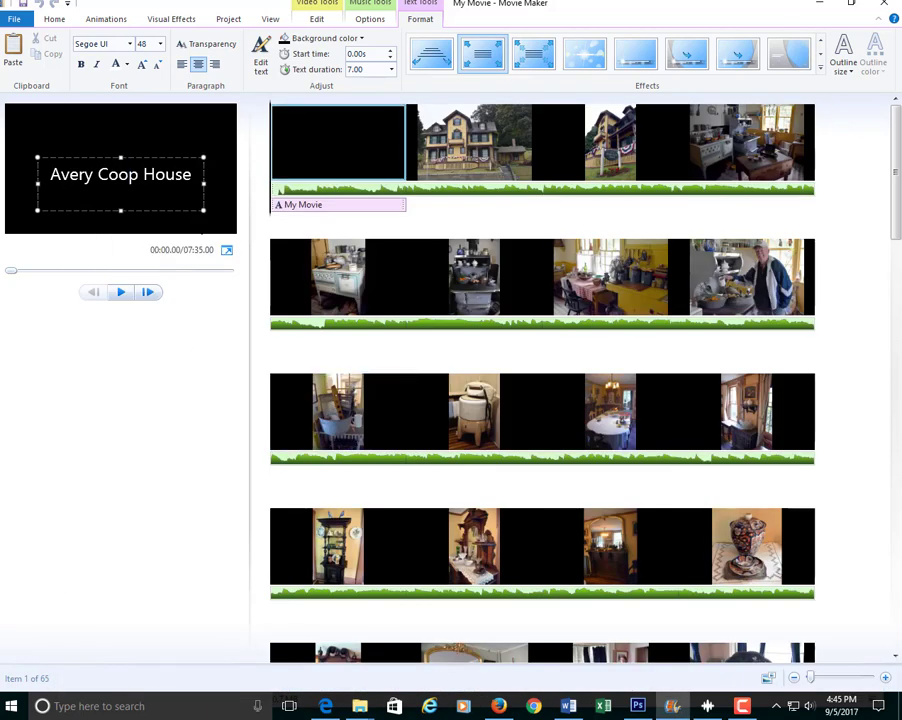
{"action": "left_click", "coordinate": [124, 174]}
{"action": "key", "text": "BackSpace"}
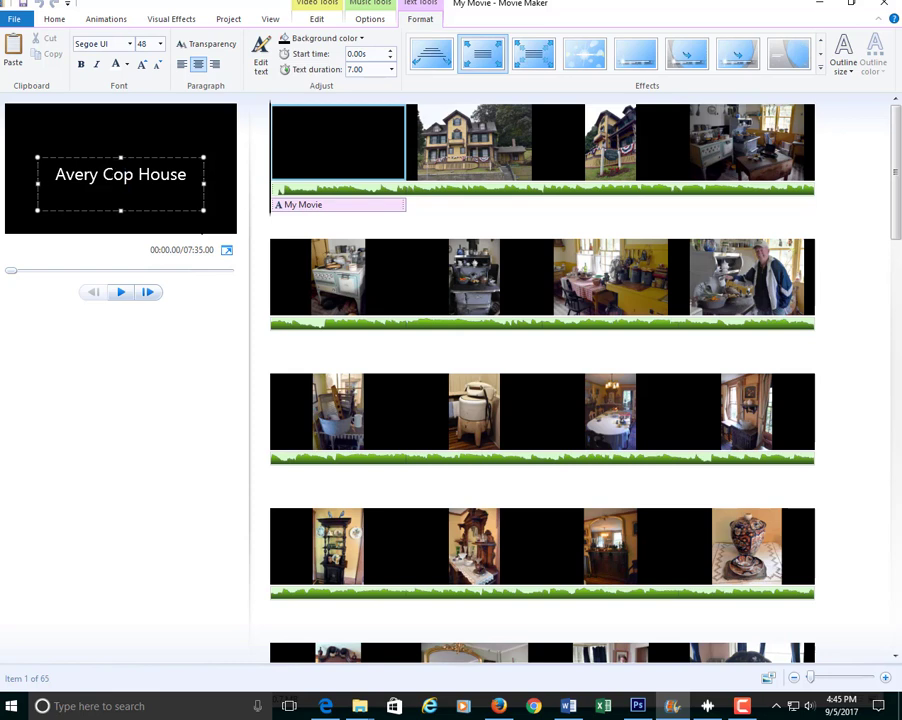
{"action": "type", "text": "p"}
{"action": "key", "text": "Return"}
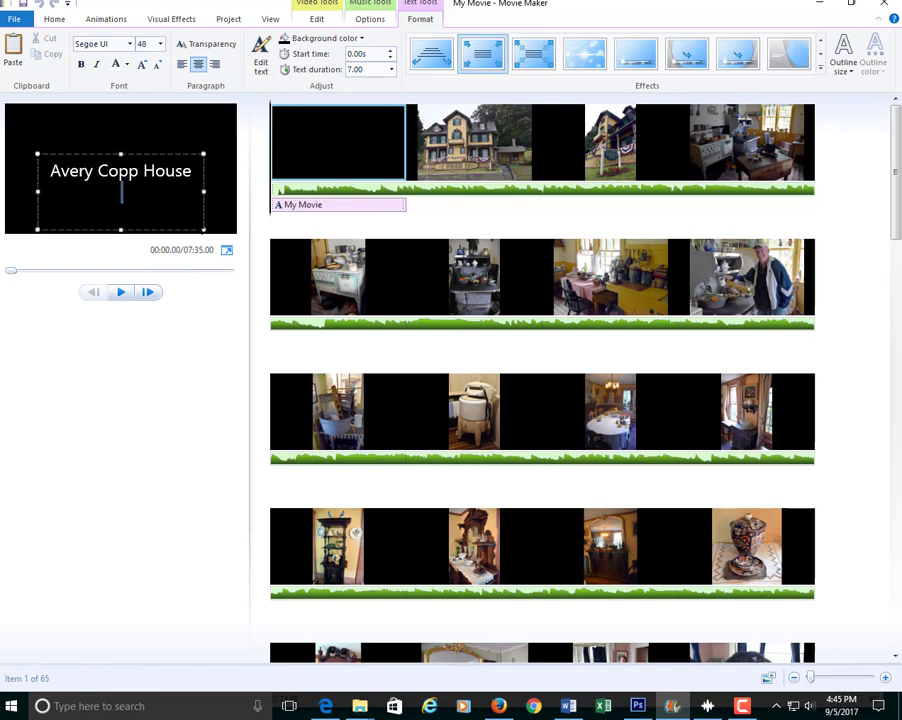
{"action": "type", "text": "Groton, CT"}
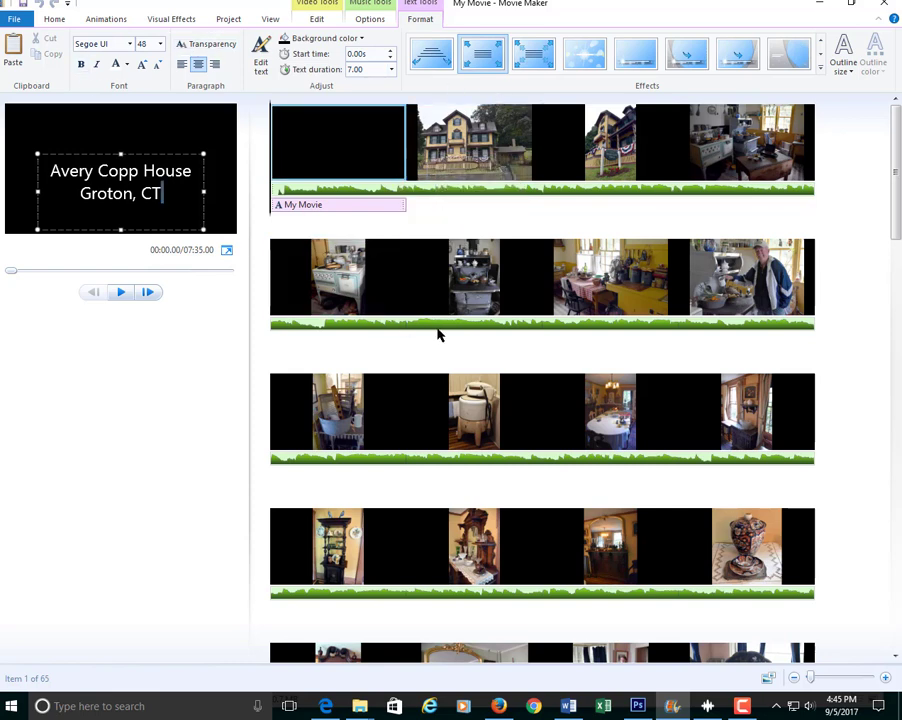
Format the title text in the Ravie font at size 72 and widen its text box towards the frame edge
{"action": "left_click", "coordinate": [129, 45]}
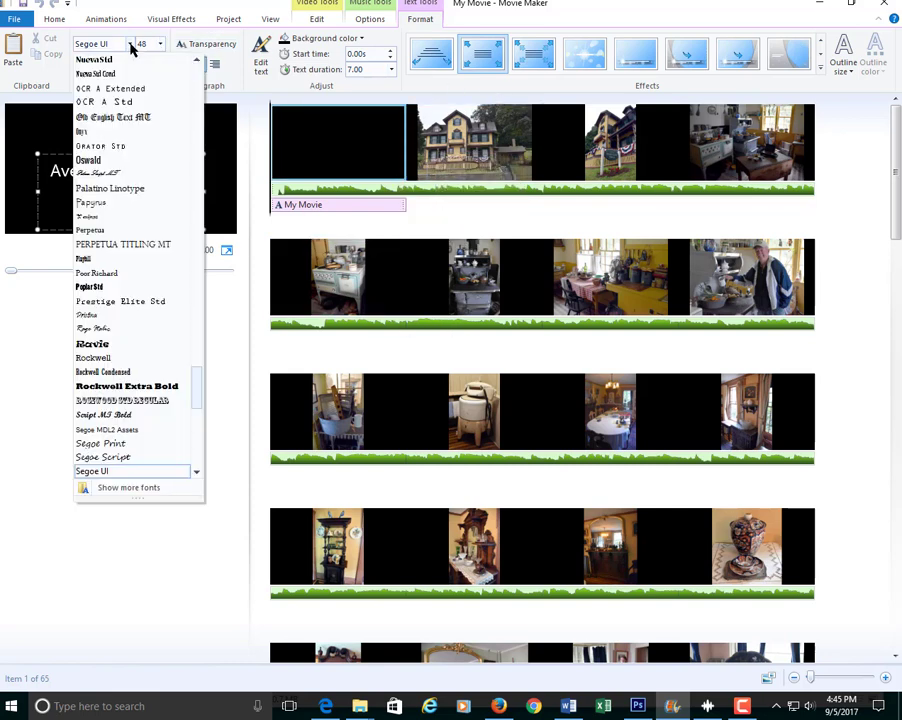
{"action": "left_click", "coordinate": [100, 345]}
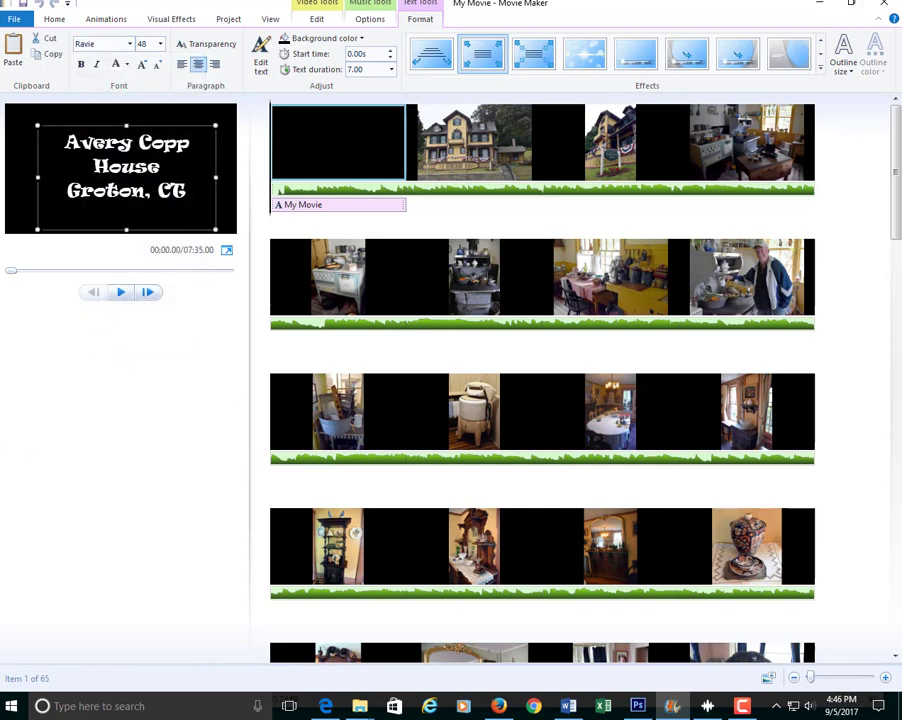
{"action": "left_click_drag", "start_coordinate": [37, 177], "coordinate": [5, 170]}
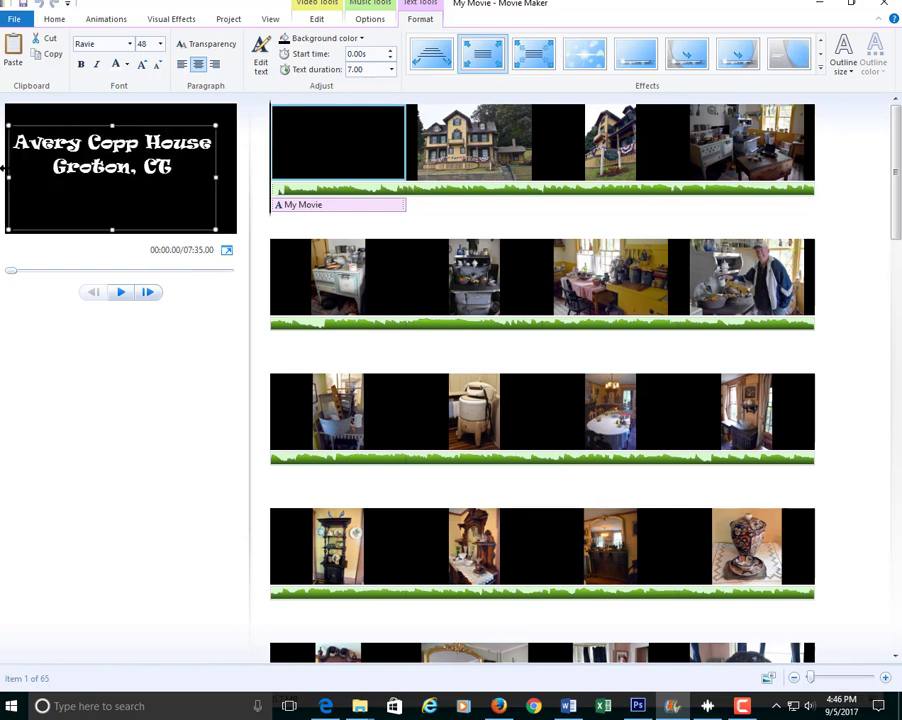
{"action": "left_click", "coordinate": [160, 48]}
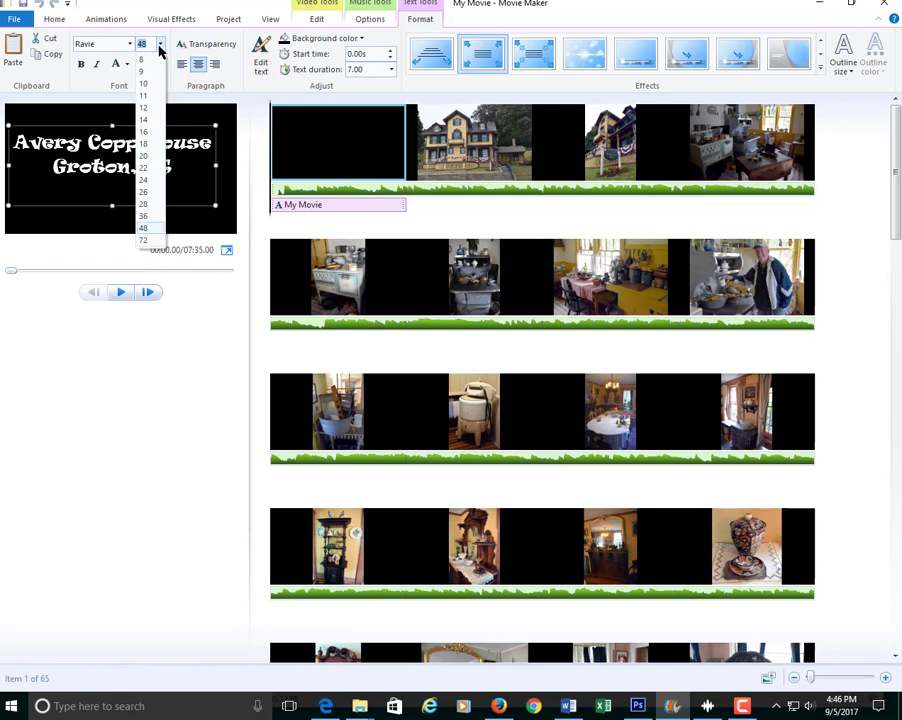
{"action": "left_click", "coordinate": [141, 241]}
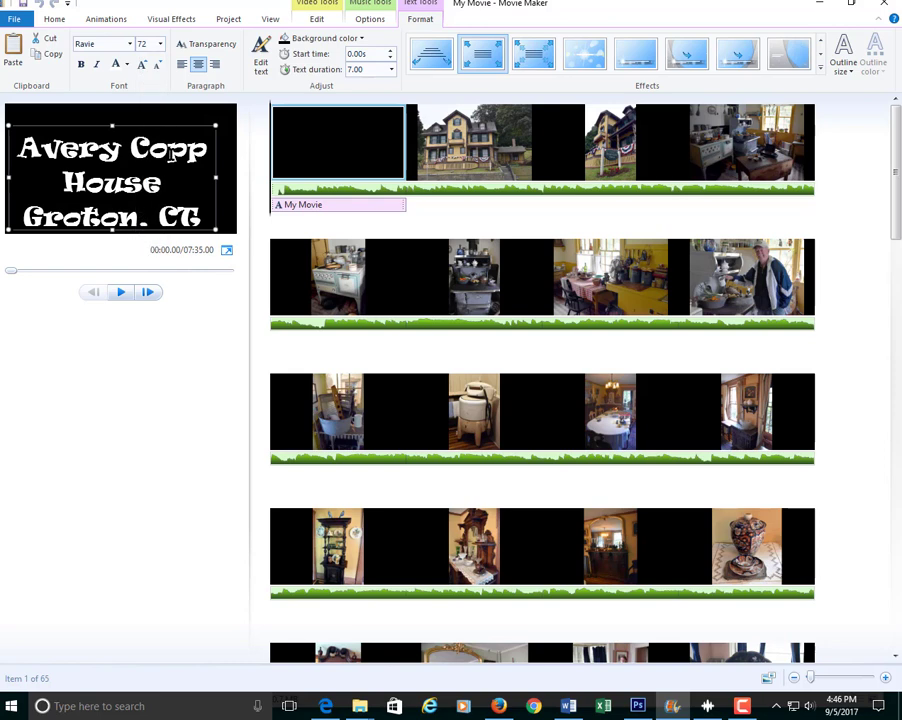
Move the title text box slightly up in the frame and set the title's background color to dark blue
{"action": "left_click_drag", "start_coordinate": [112, 183], "coordinate": [115, 170]}
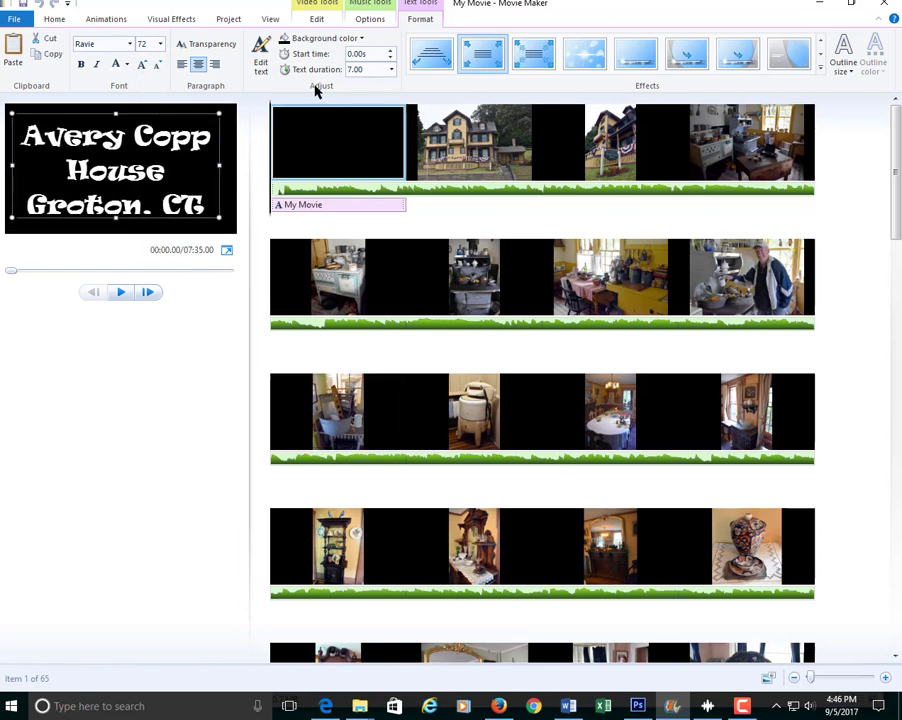
{"action": "left_click", "coordinate": [316, 40]}
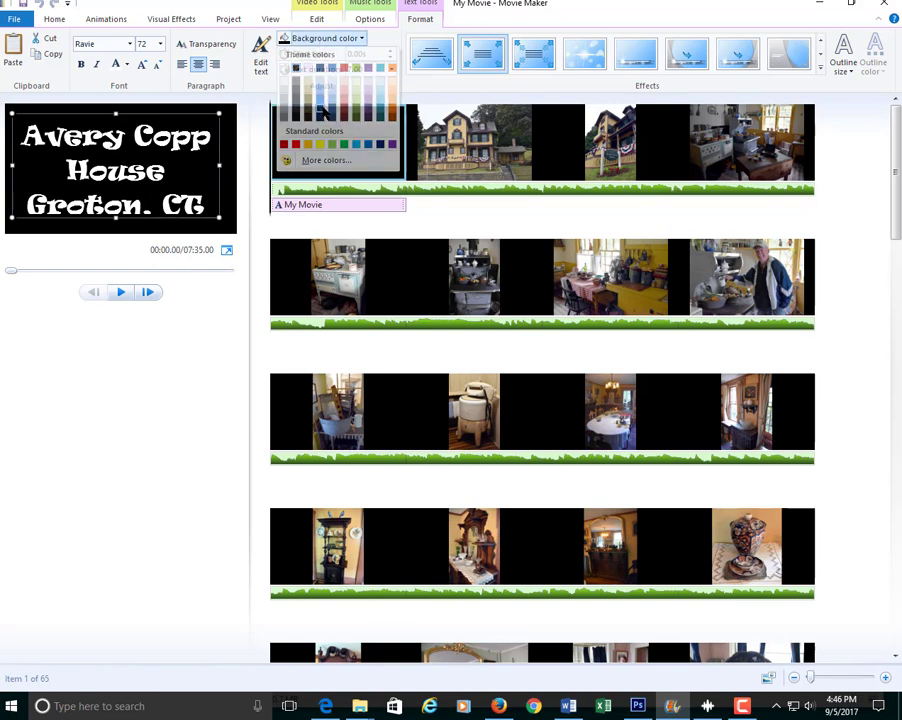
{"action": "left_click", "coordinate": [323, 110]}
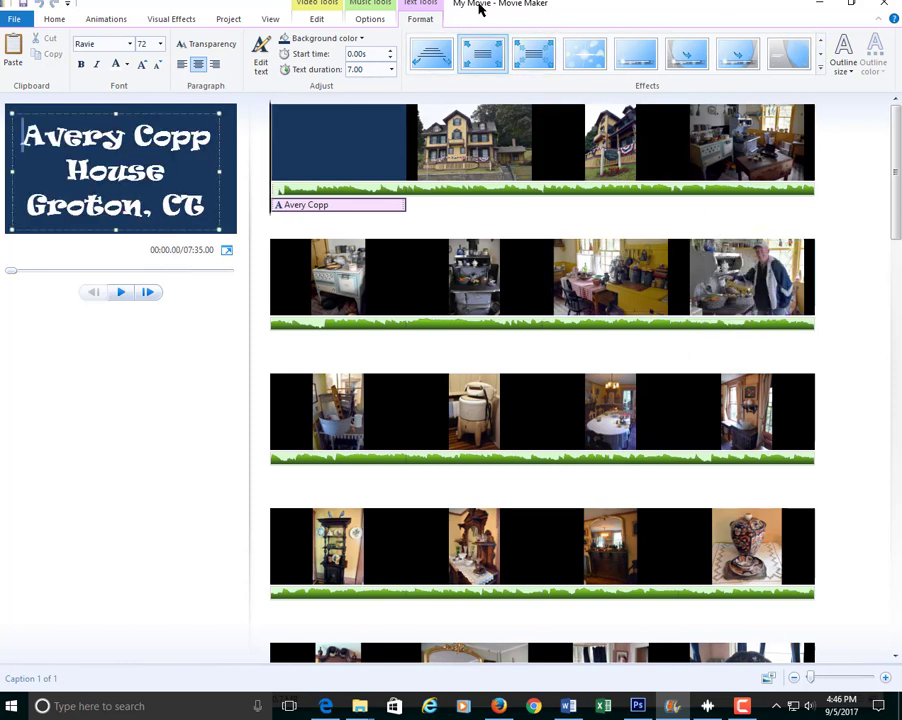
Play the opening title from the start of the movie to preview it and stop playback
{"action": "left_click", "coordinate": [102, 21]}
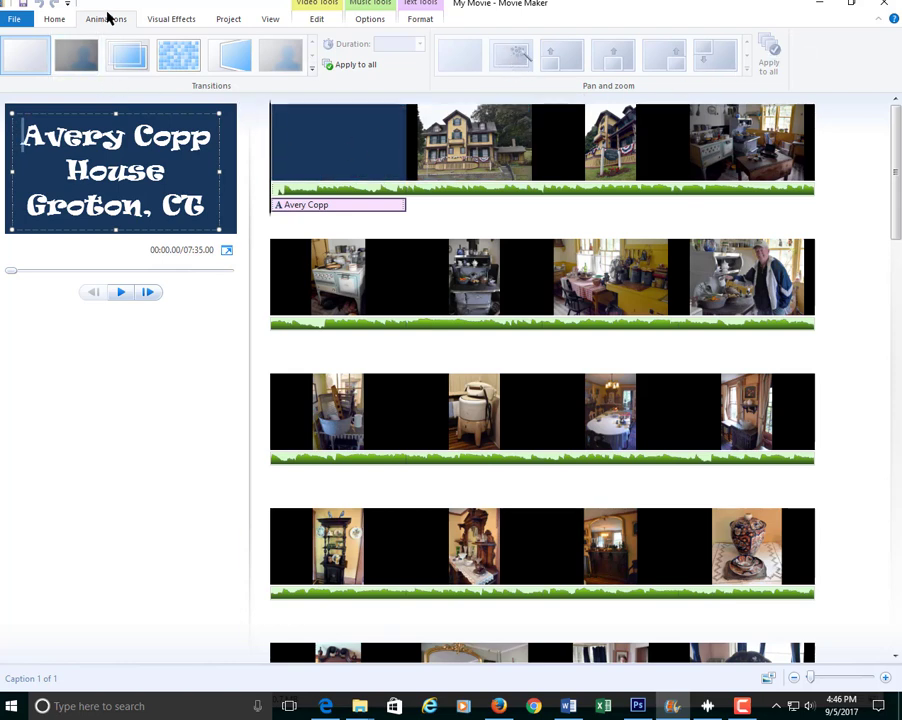
{"action": "left_click", "coordinate": [56, 20]}
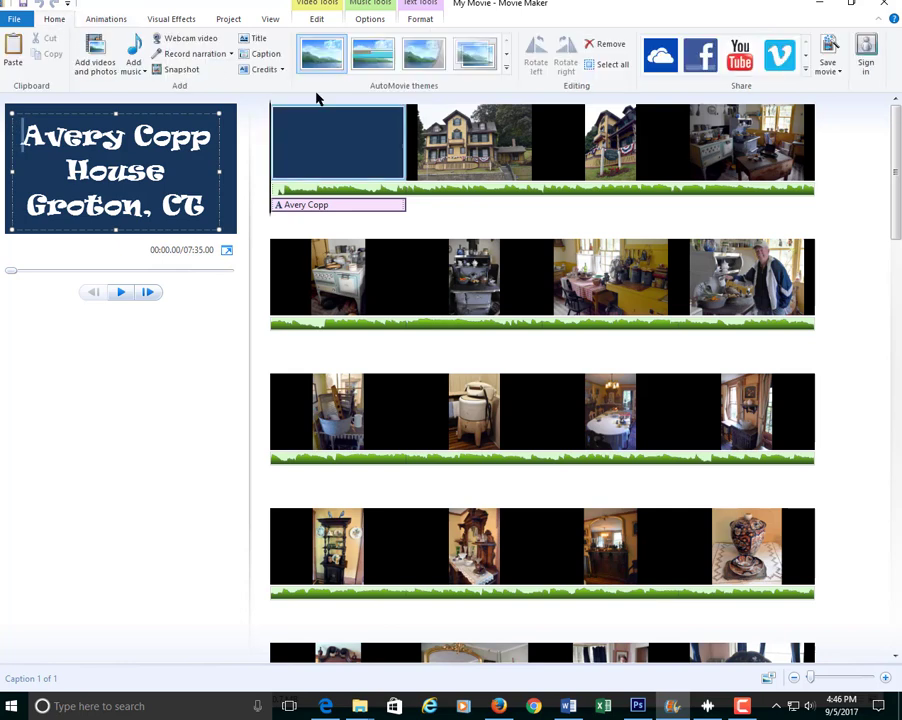
{"action": "key", "text": "space"}
{"action": "left_click", "coordinate": [320, 55]}
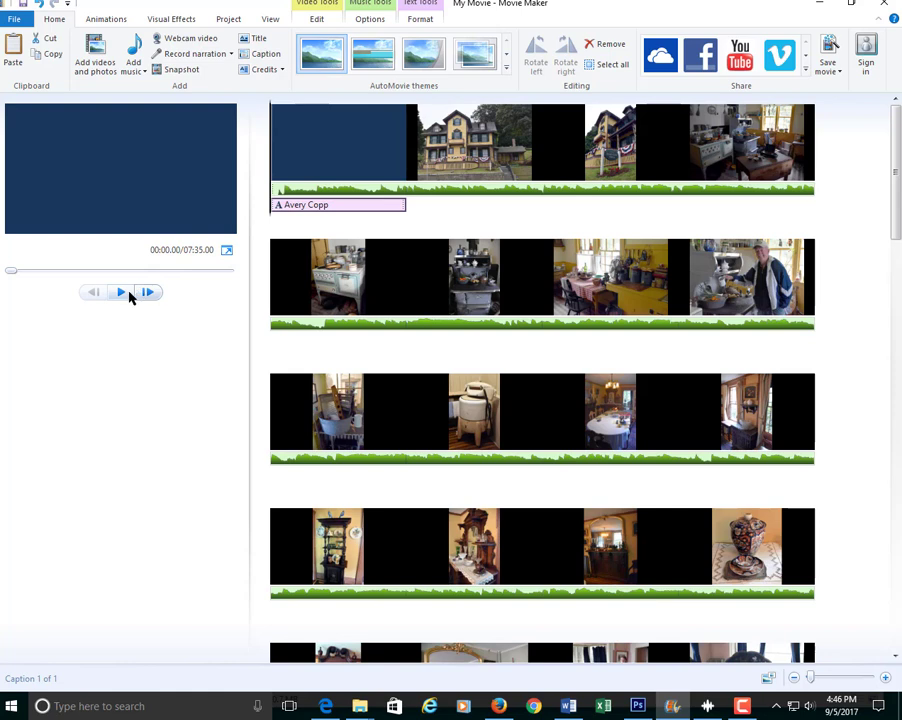
{"action": "left_click", "coordinate": [119, 294]}
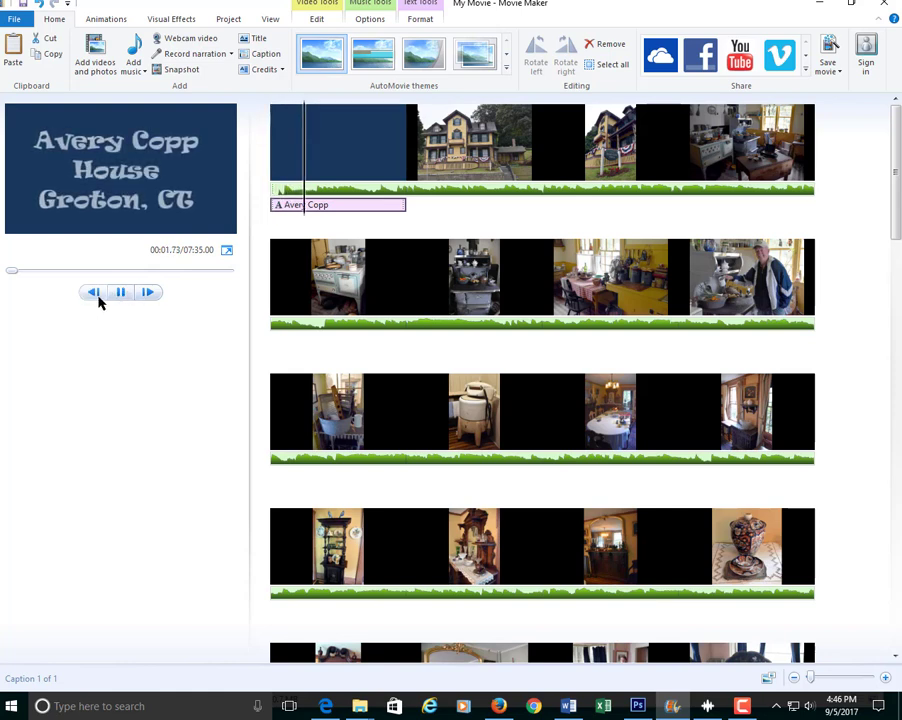
{"action": "left_click", "coordinate": [100, 297]}
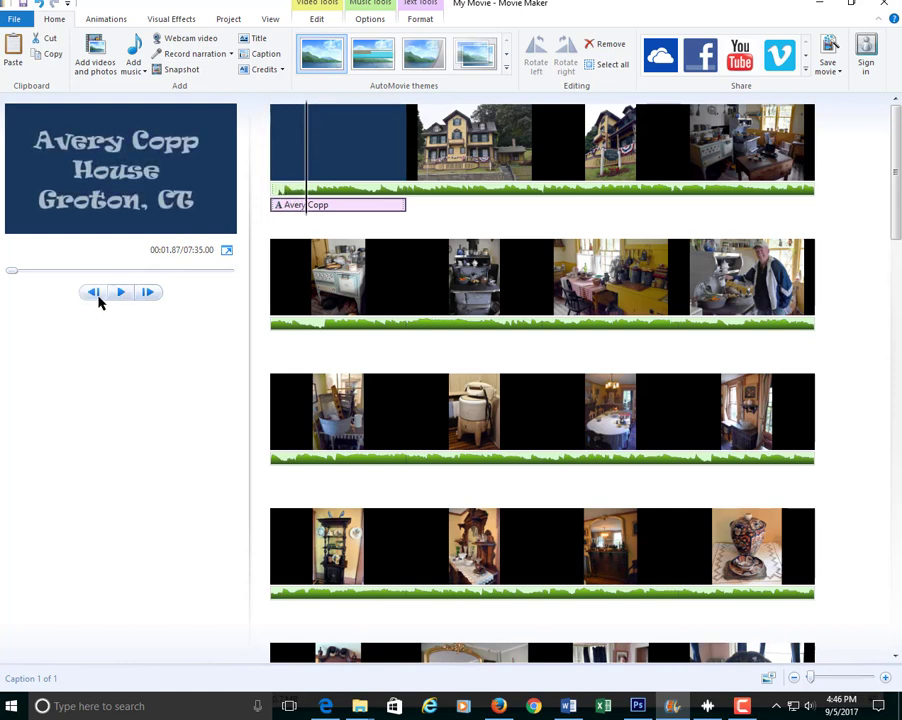
Delete the music tracks from the timeline and play the movie from the opening title into the first house photo
{"action": "left_click", "coordinate": [473, 196]}
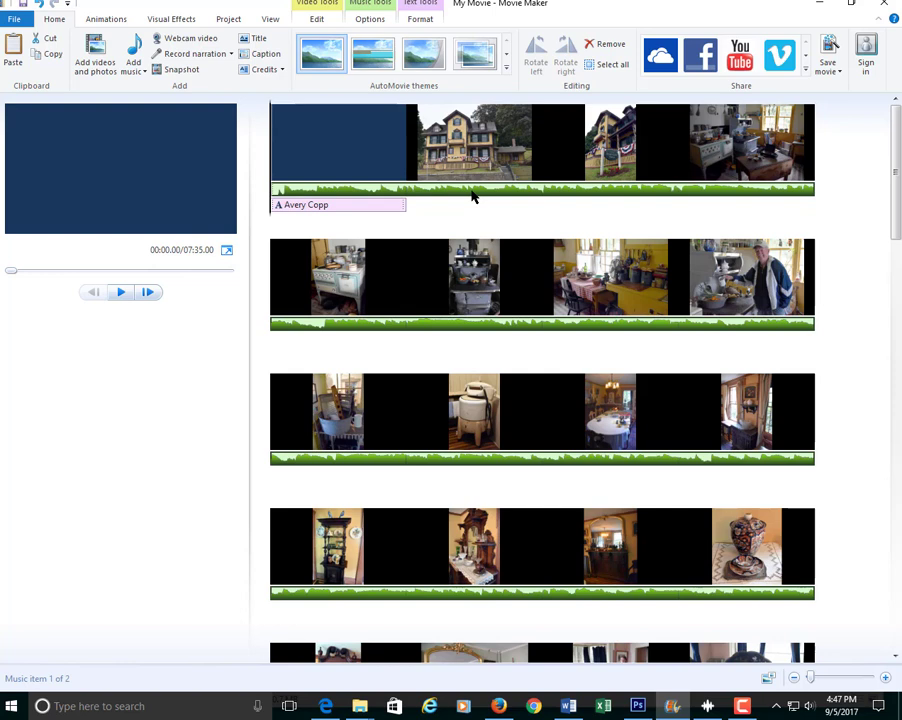
{"action": "left_click", "coordinate": [517, 333]}
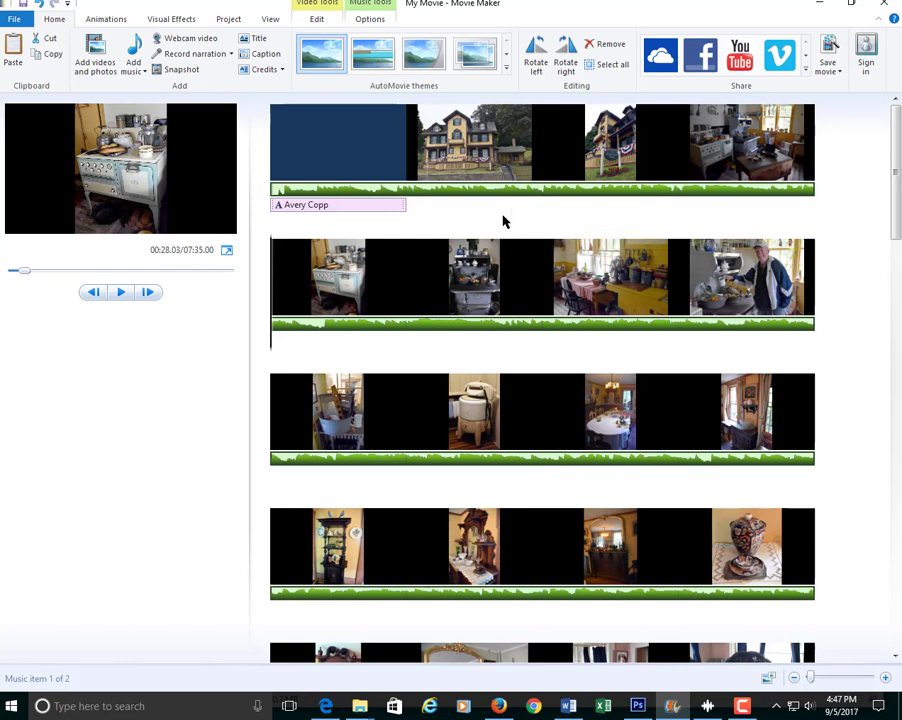
{"action": "left_click", "coordinate": [403, 195]}
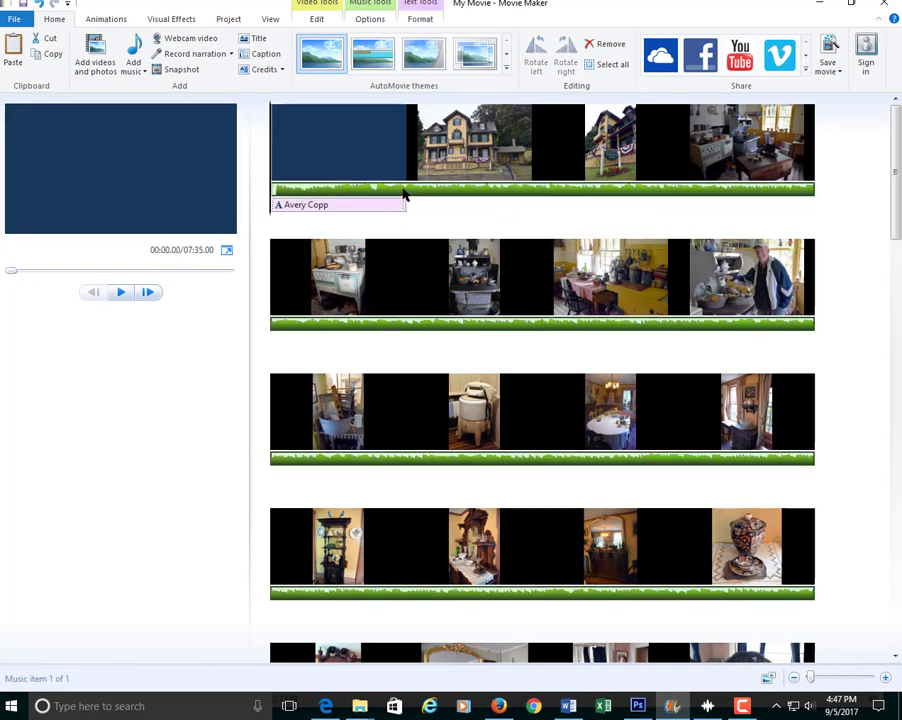
{"action": "key", "text": "Delete"}
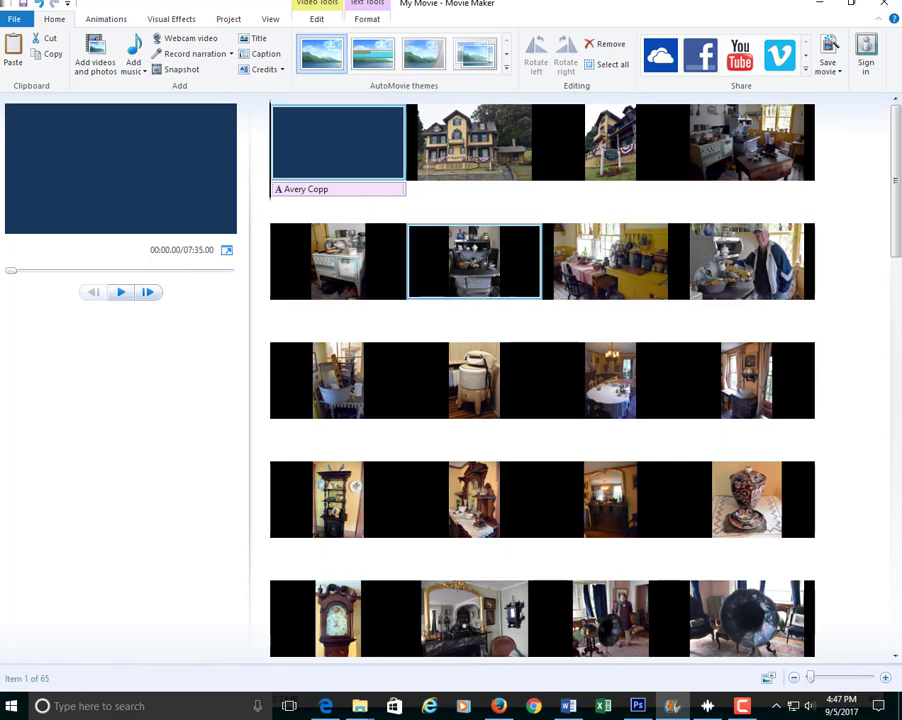
{"action": "left_click", "coordinate": [122, 292]}
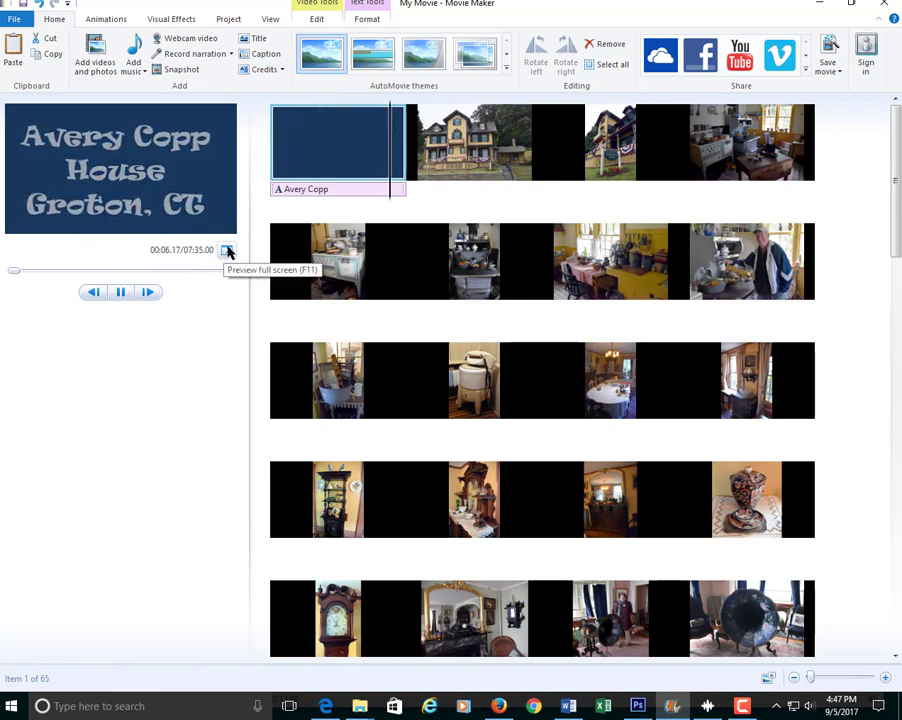
{"action": "left_click", "coordinate": [118, 293]}
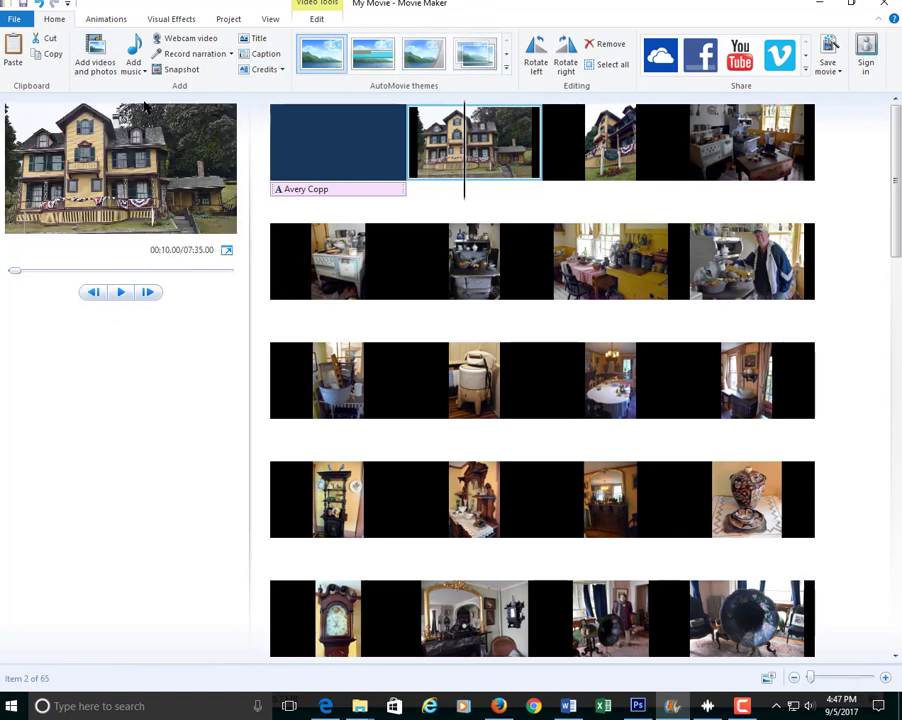
Apply automatic pan and zoom to all photos and briefly preview the effect on the first house photo
{"action": "left_click", "coordinate": [110, 22]}
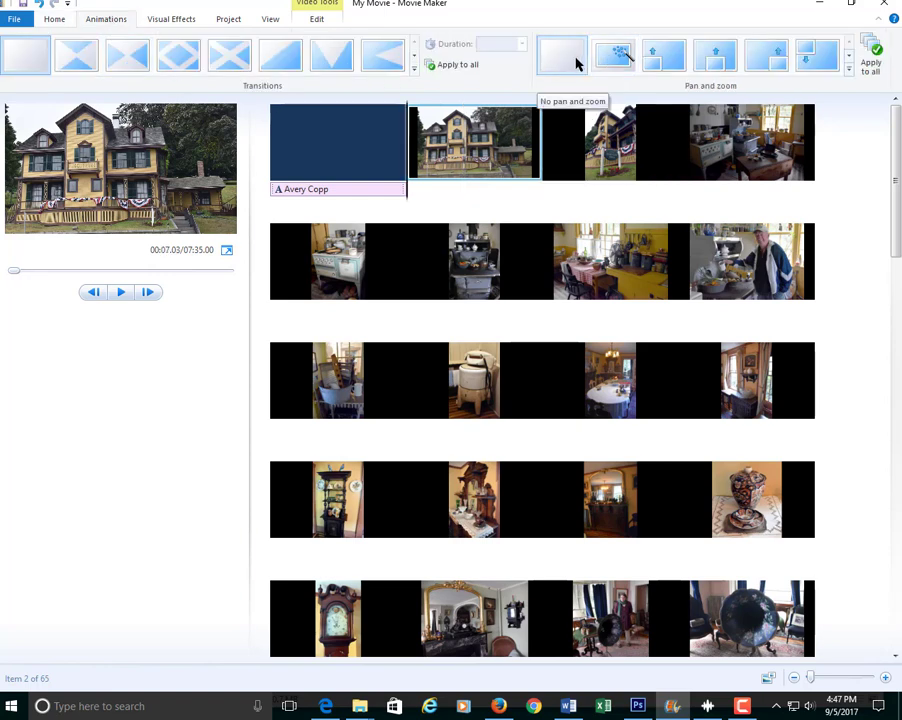
{"action": "left_click", "coordinate": [609, 54]}
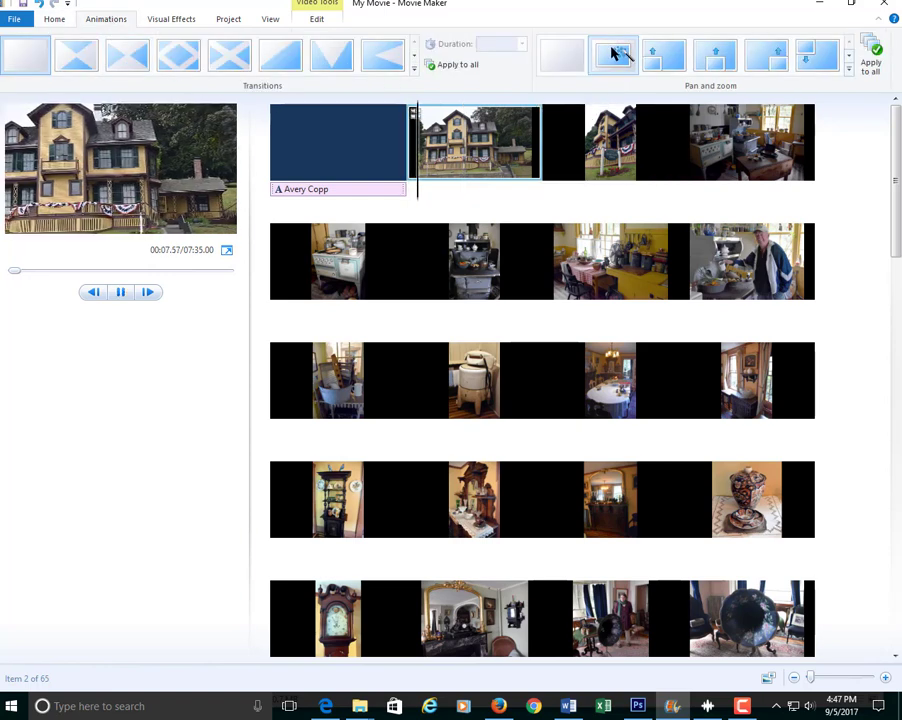
{"action": "left_click", "coordinate": [873, 60]}
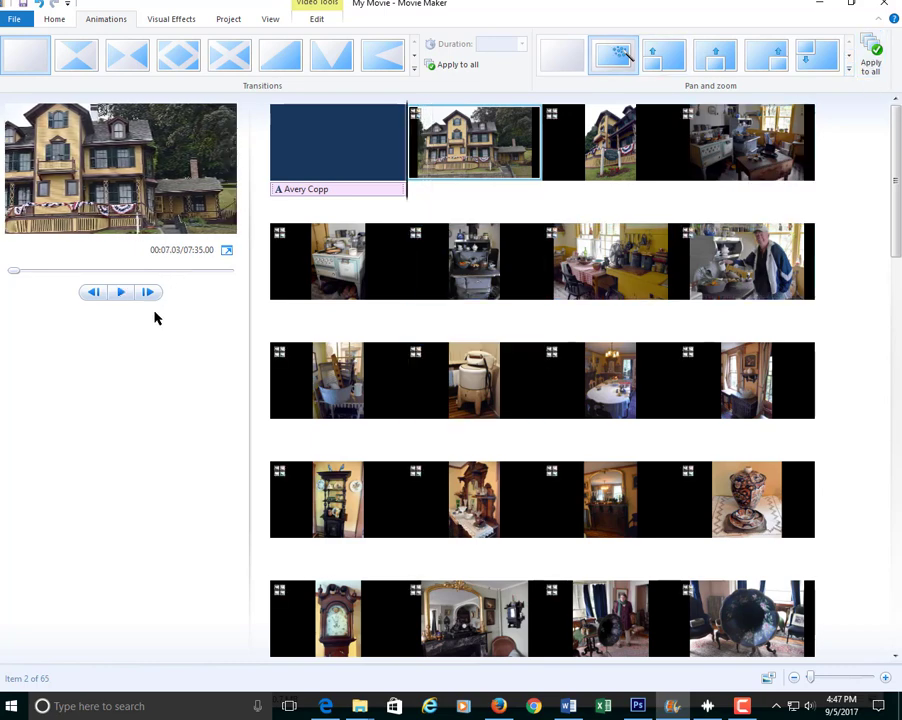
{"action": "left_click", "coordinate": [118, 296]}
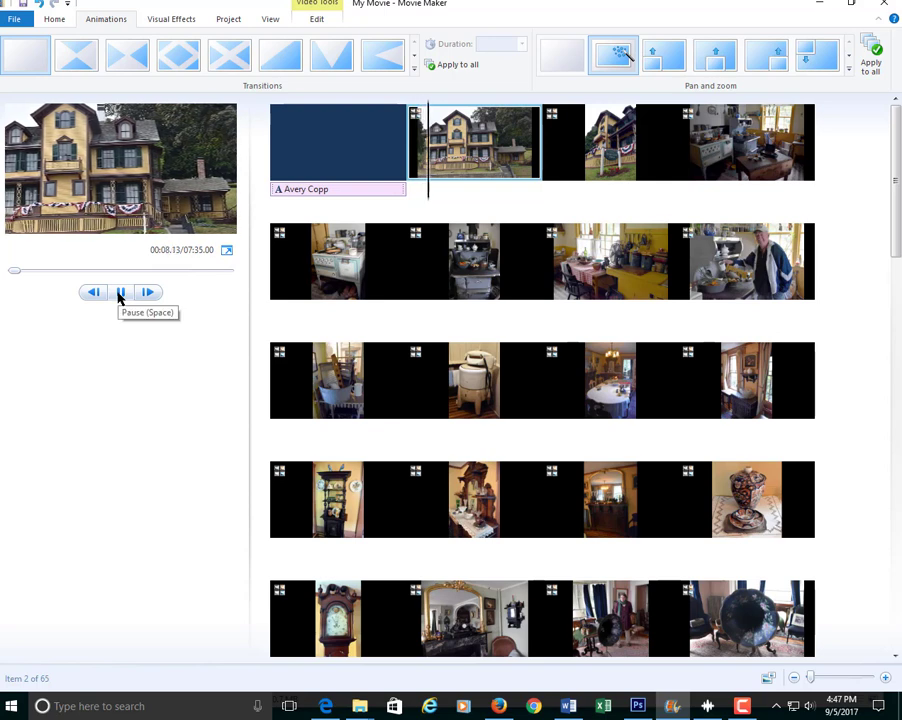
{"action": "left_click", "coordinate": [118, 296]}
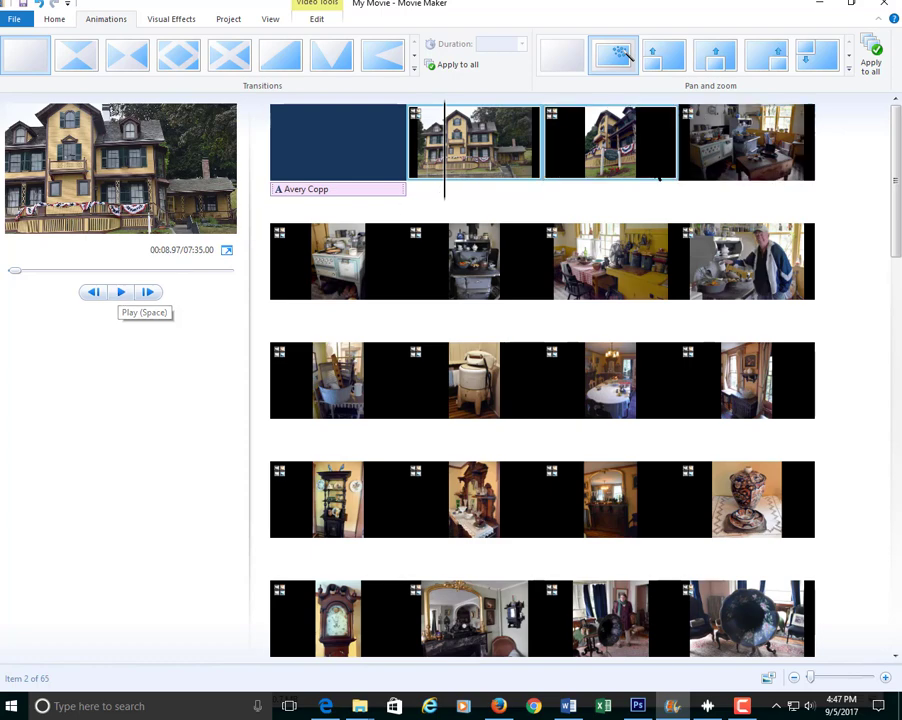
Add a downward-triangle diagonal transition to the second house exterior photo and a diamond-shaped diagonal transition to the kitchen table photo beside it
{"action": "left_click", "coordinate": [610, 140]}
{"action": "left_click", "coordinate": [340, 64]}
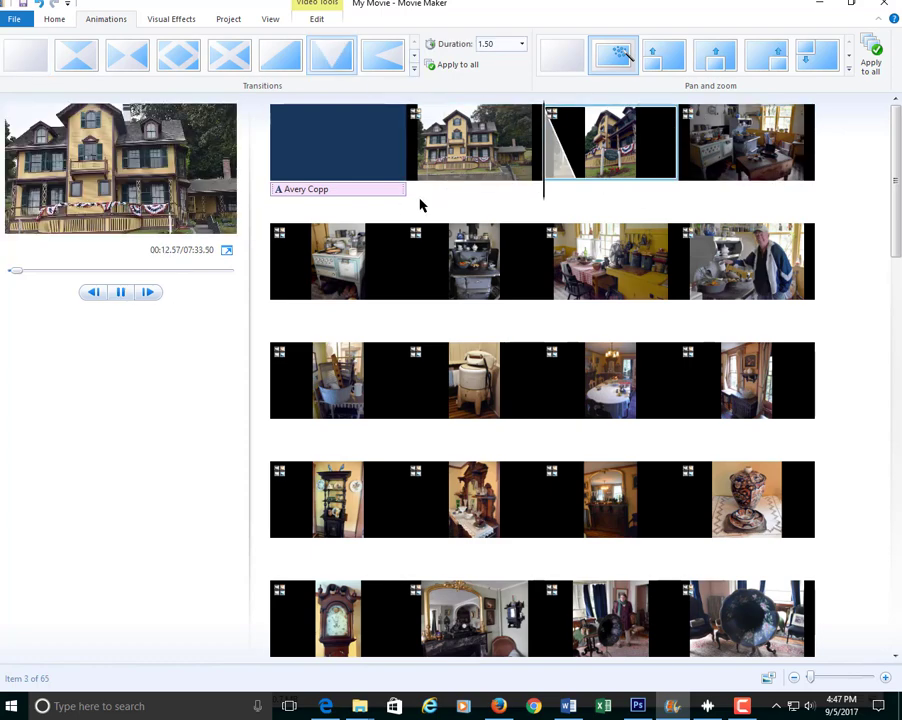
{"action": "key", "text": "Right"}
{"action": "left_click", "coordinate": [178, 55]}
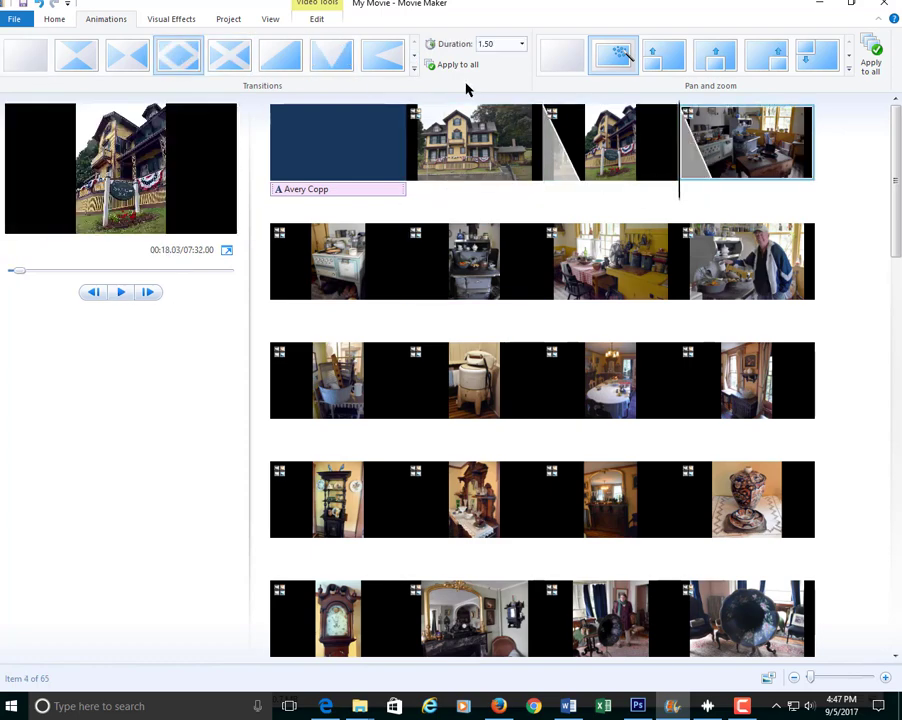
Skip one photo and add a transition from the Reveals group to the black cookstove photo
{"action": "key", "text": "Right"}
{"action": "key", "text": "Right"}
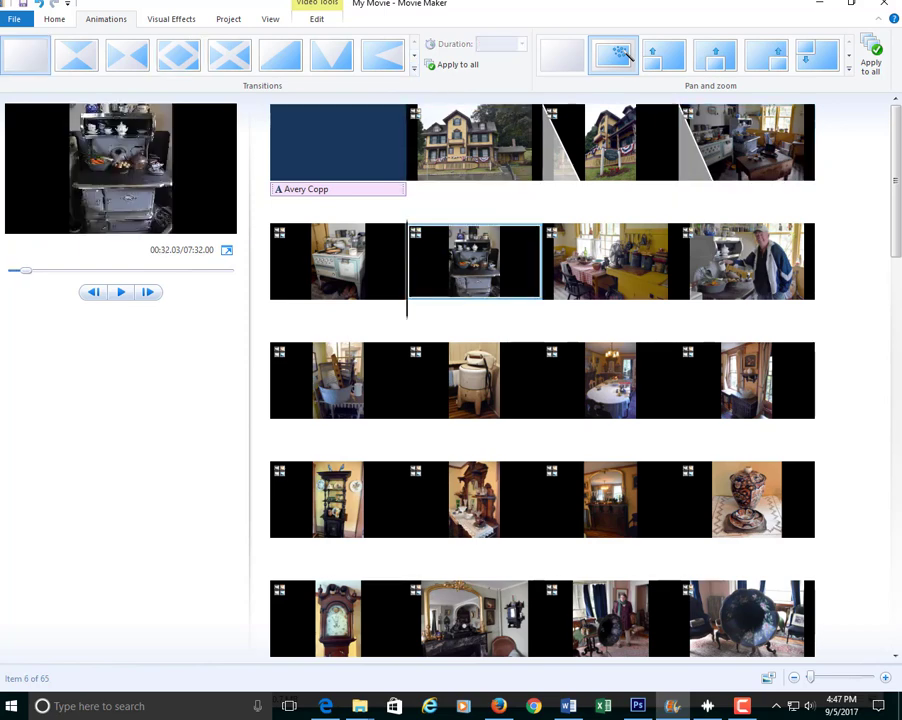
{"action": "left_click", "coordinate": [414, 68]}
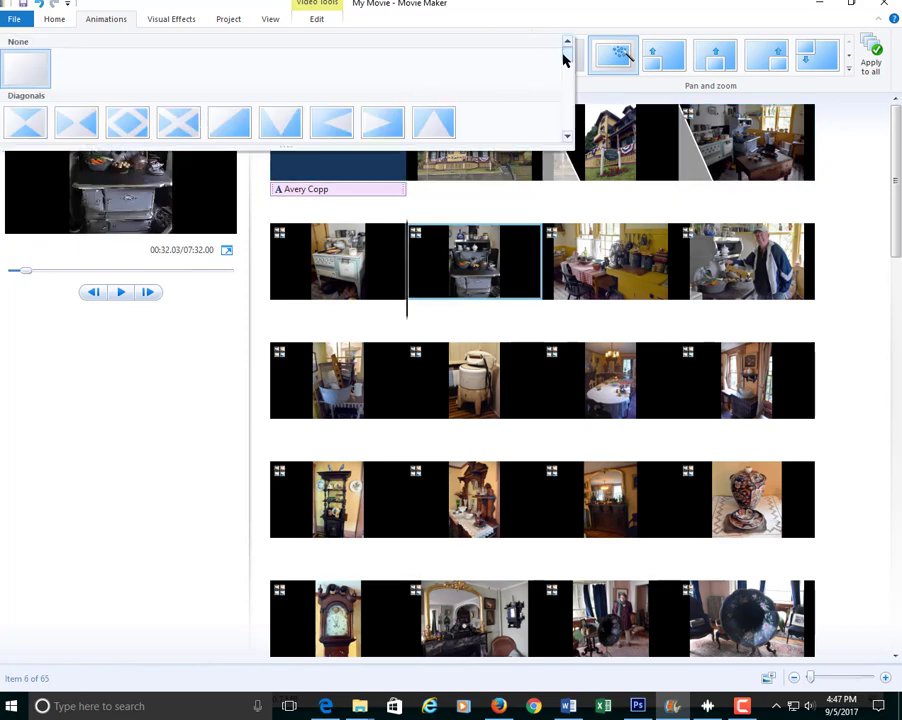
{"action": "left_click_drag", "start_coordinate": [563, 60], "coordinate": [564, 86]}
{"action": "left_click", "coordinate": [385, 92]}
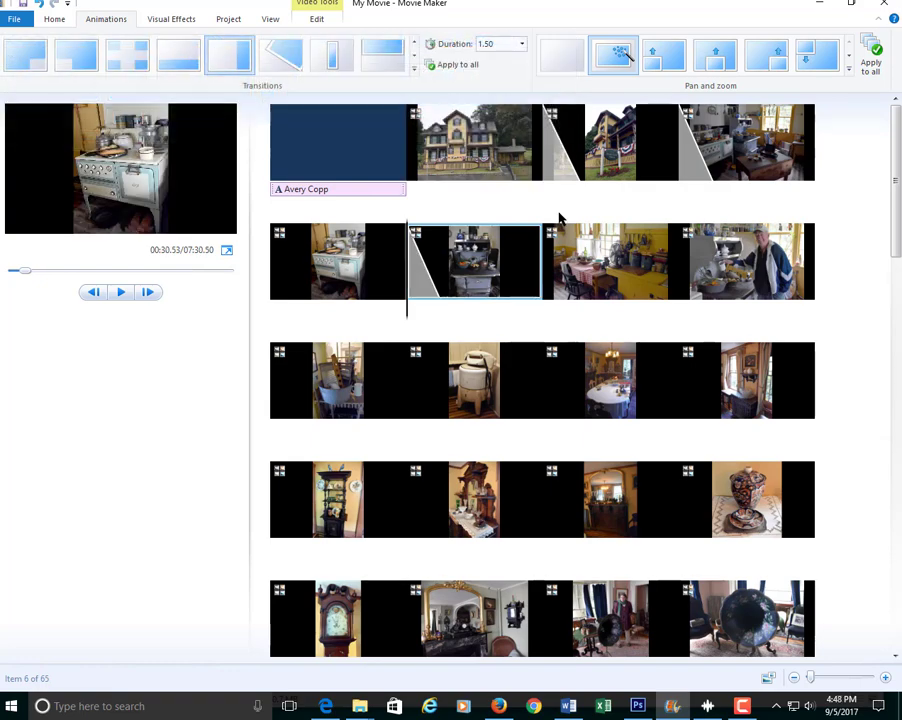
Add an X-shaped diagonal transition to the photo of the man in the kitchen and a diamond-shaped one to the washing machine photo
{"action": "key", "text": "Right"}
{"action": "key", "text": "Right"}
{"action": "left_click", "coordinate": [236, 64]}
{"action": "key", "text": "Right"}
{"action": "key", "text": "Right"}
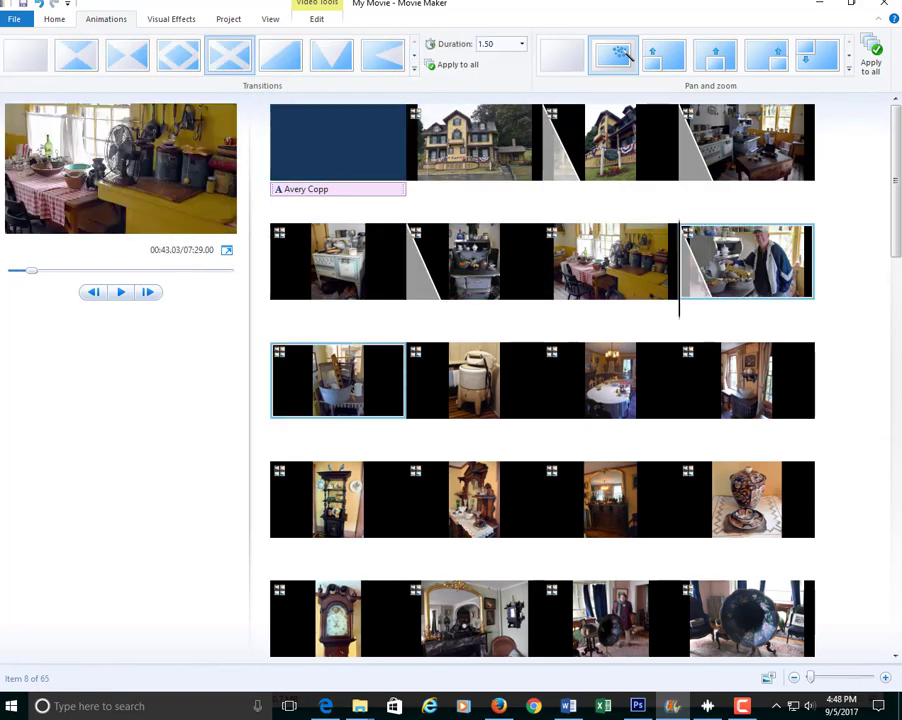
{"action": "left_click", "coordinate": [127, 55]}
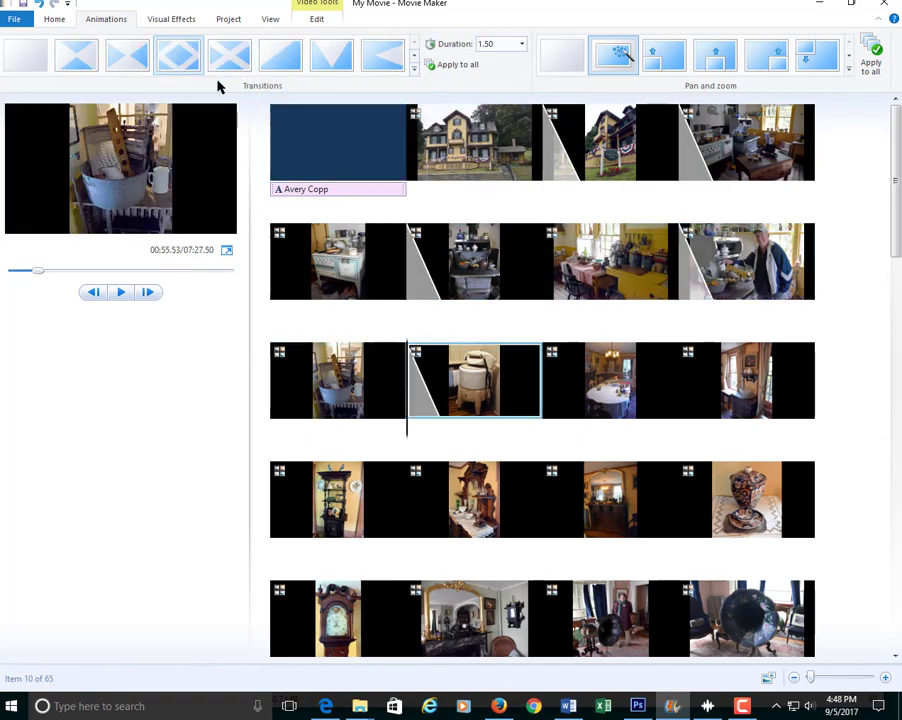
Add a downward-triangle transition to the photo beside the curtained window and a heart transition to the carved shelf photo with the lace cloth
{"action": "left_click", "coordinate": [793, 412]}
{"action": "left_click", "coordinate": [333, 58]}
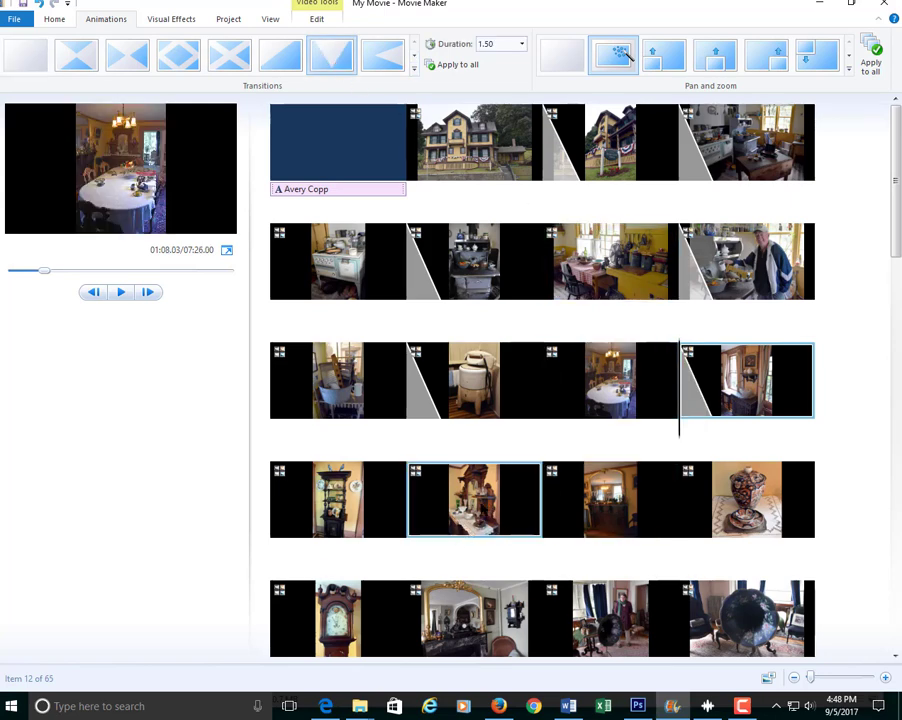
{"action": "left_click", "coordinate": [470, 505]}
{"action": "left_click", "coordinate": [412, 69]}
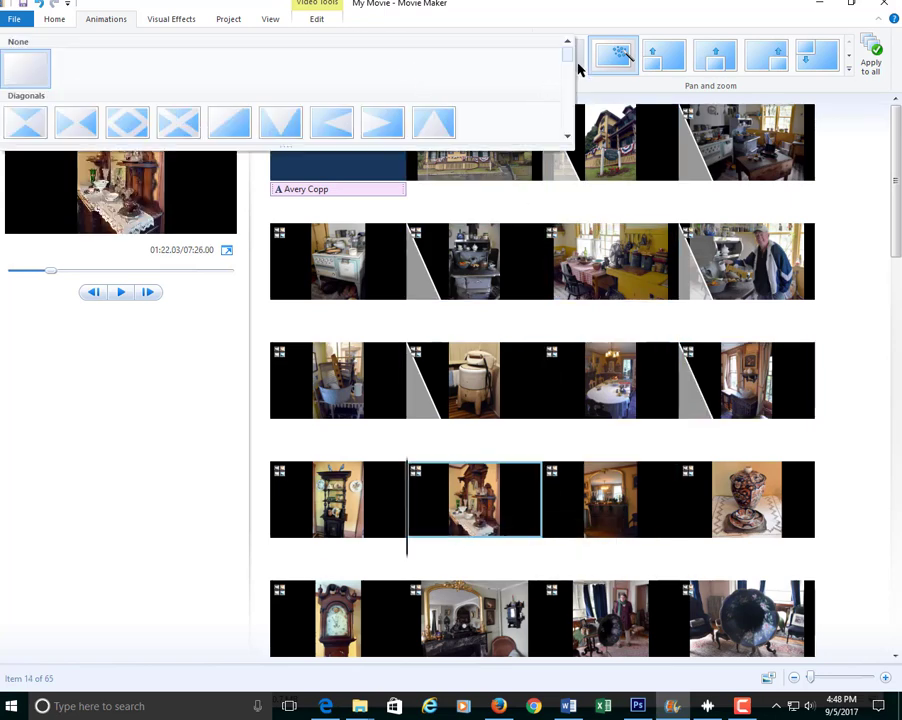
{"action": "left_click_drag", "start_coordinate": [569, 66], "coordinate": [567, 86]}
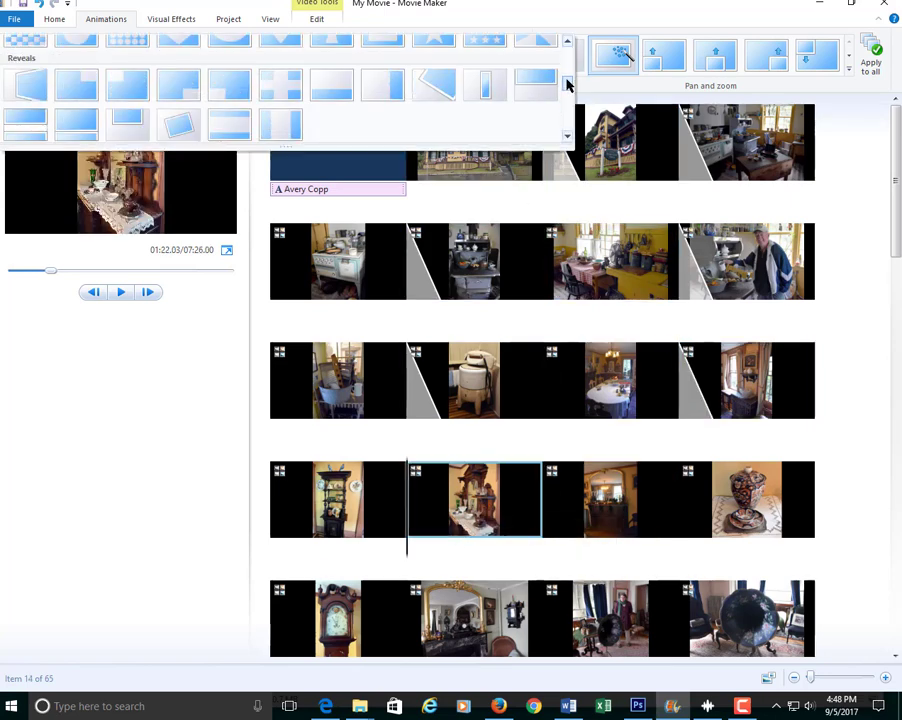
{"action": "left_click", "coordinate": [278, 45]}
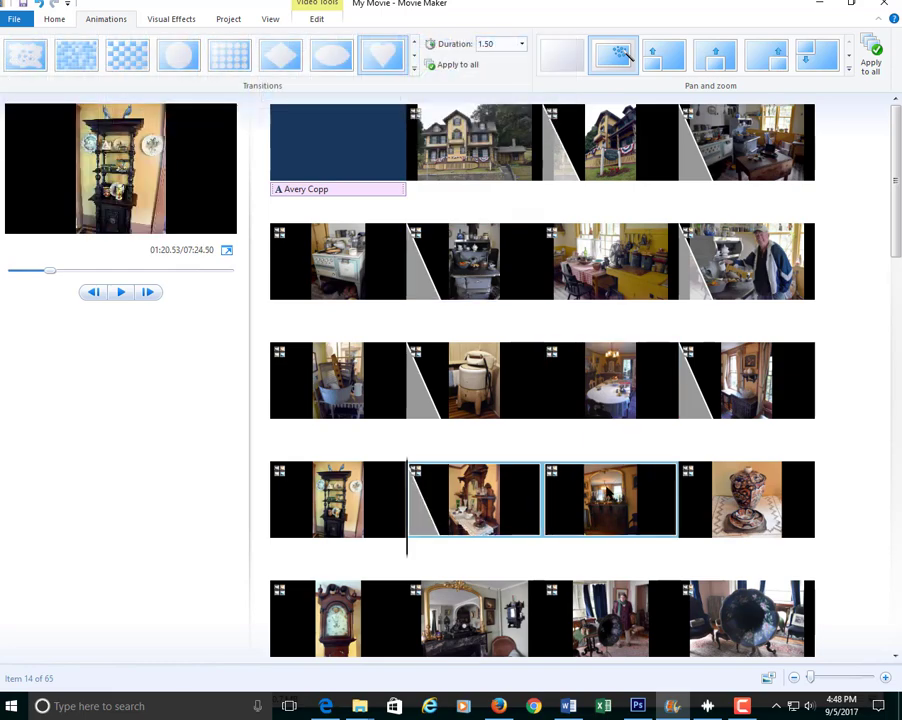
Add an X-shaped diagonal transition to the patterned lidded jar photo and a bow-tie diagonal transition to the tall clock photo
{"action": "left_click", "coordinate": [690, 510]}
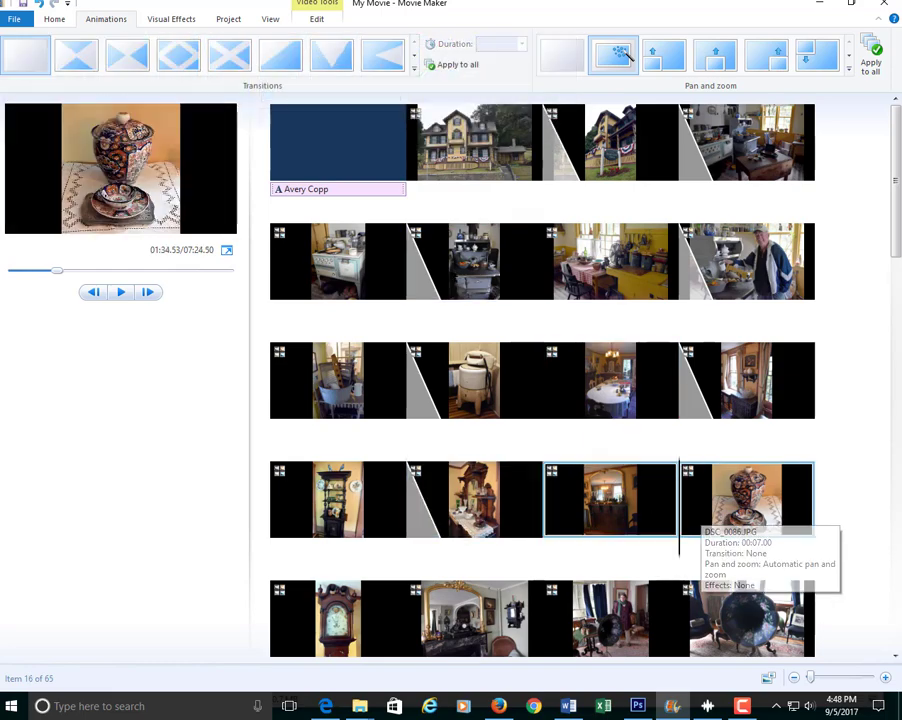
{"action": "left_click", "coordinate": [222, 58]}
{"action": "scroll", "coordinate": [540, 380], "scroll_direction": "down", "scroll_amount": 5}
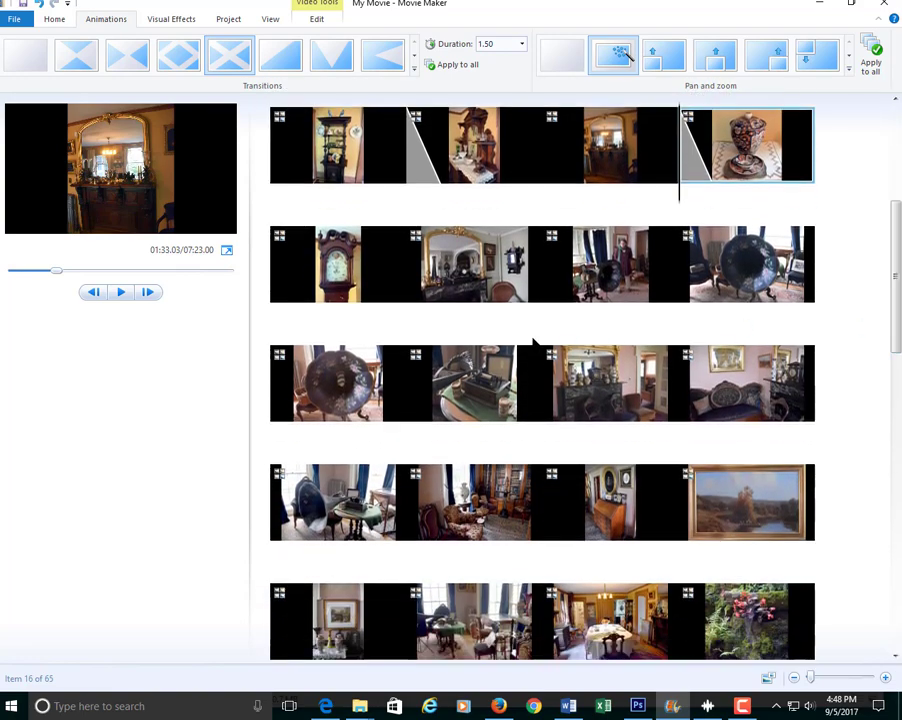
{"action": "left_click", "coordinate": [360, 285]}
{"action": "left_click", "coordinate": [136, 62]}
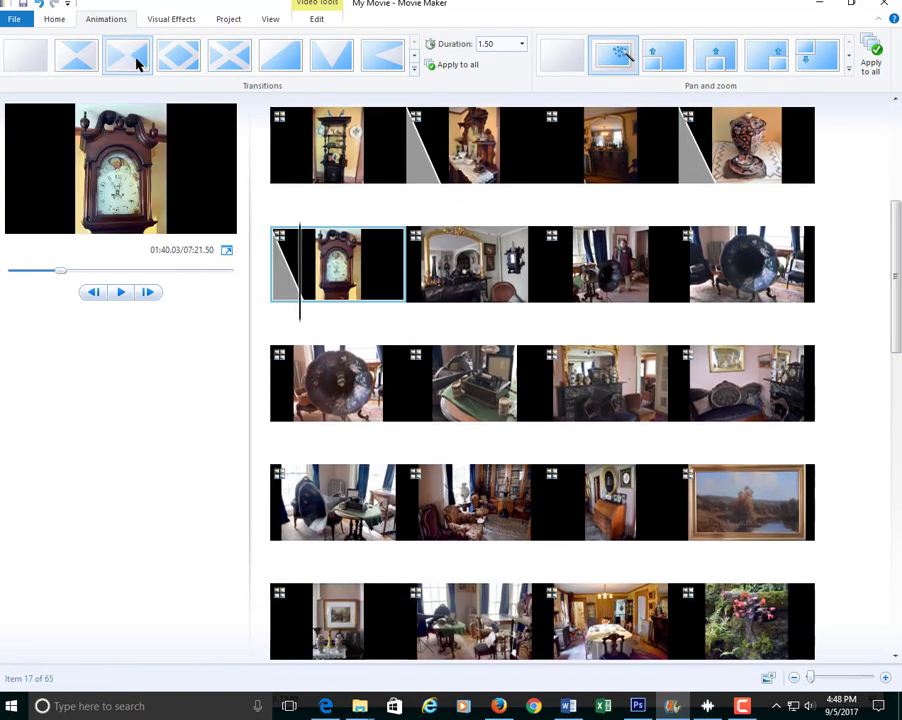
Add an X-shaped diagonal transition to the gilt mirror photo and a downward-triangle one to the first phonograph horn close-up
{"action": "left_click", "coordinate": [500, 290]}
{"action": "left_click", "coordinate": [222, 60]}
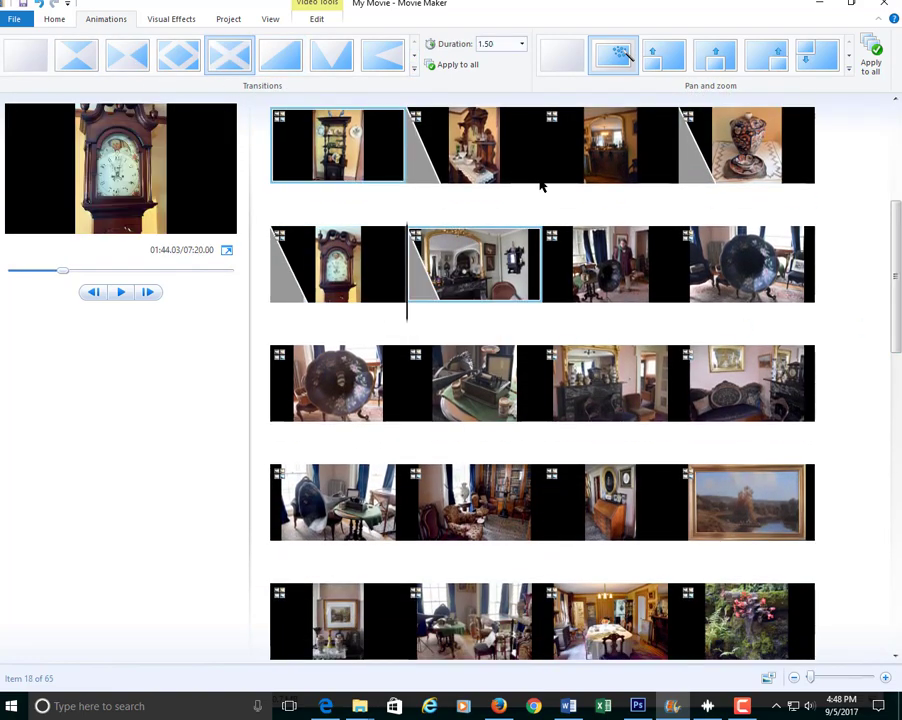
{"action": "left_click", "coordinate": [748, 300]}
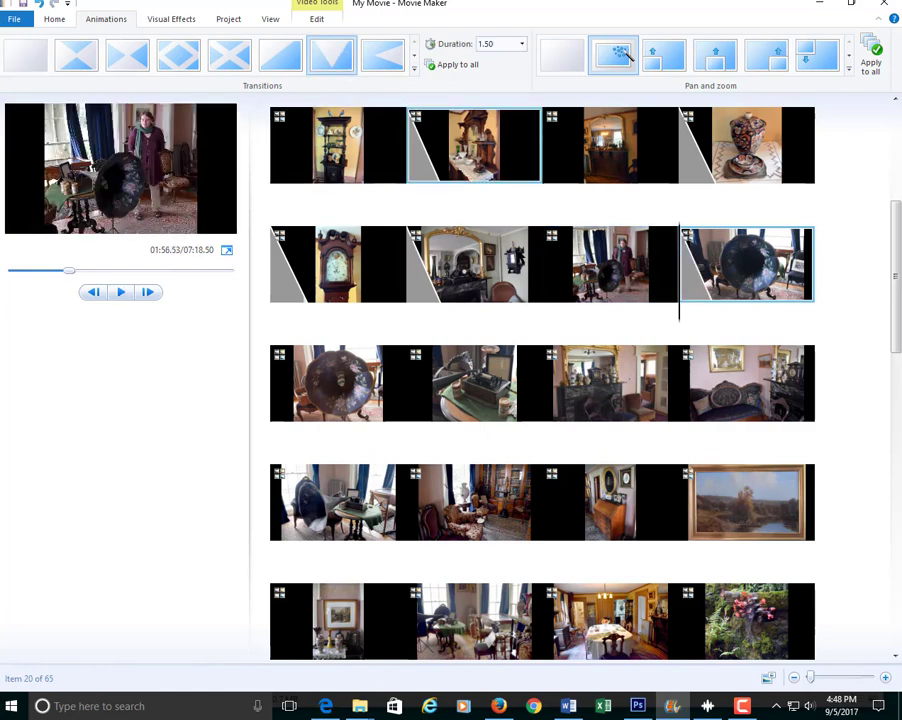
Add a transition from the Shatters group to the photo of the phonograph on the green tablecloth
{"action": "left_click", "coordinate": [475, 383]}
{"action": "left_click", "coordinate": [413, 67]}
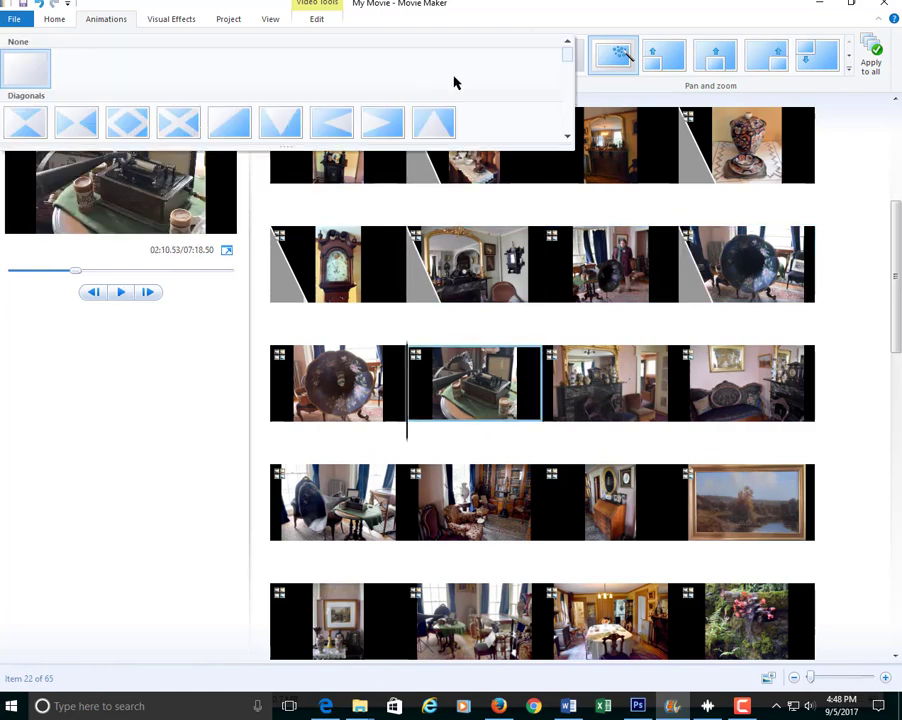
{"action": "left_click_drag", "start_coordinate": [561, 66], "coordinate": [566, 100]}
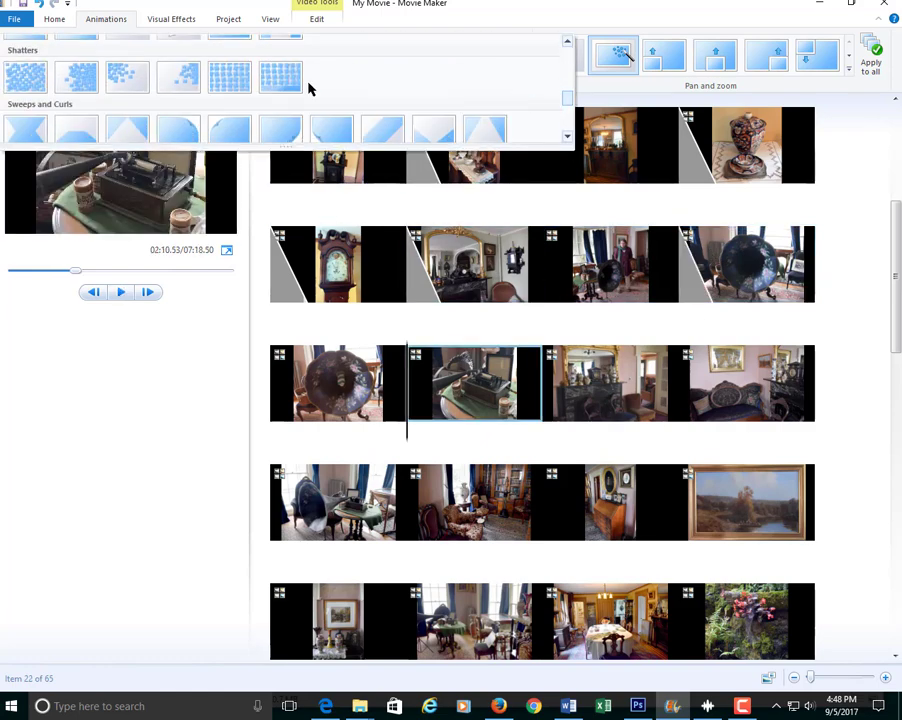
{"action": "left_click", "coordinate": [253, 90]}
Add a page-curl transition from the Sweeps and Curls group to the parlor mantelpiece photo
{"action": "left_click", "coordinate": [584, 350]}
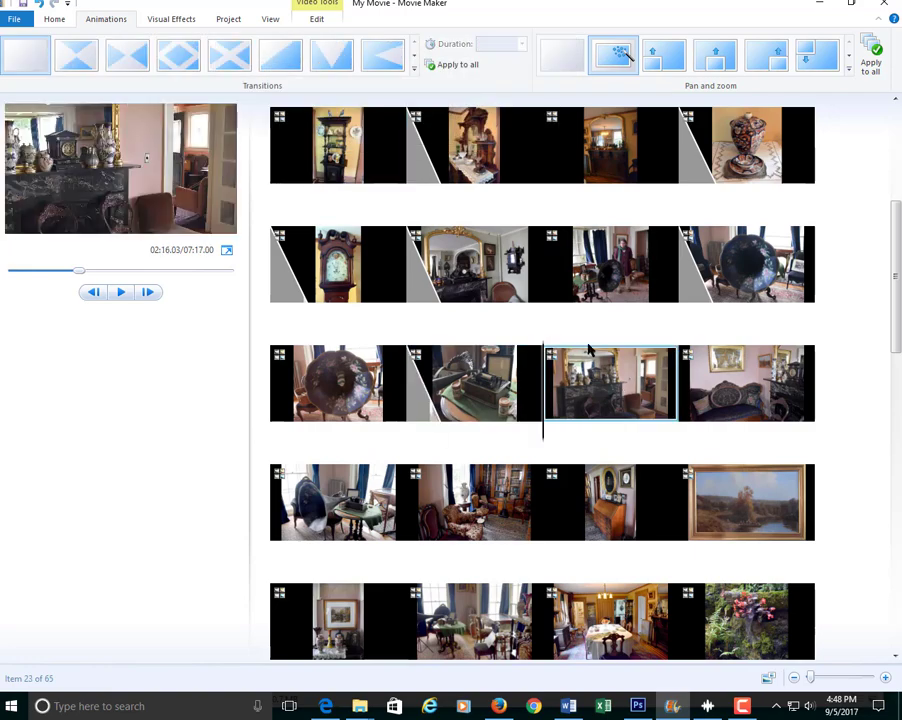
{"action": "left_click", "coordinate": [413, 67]}
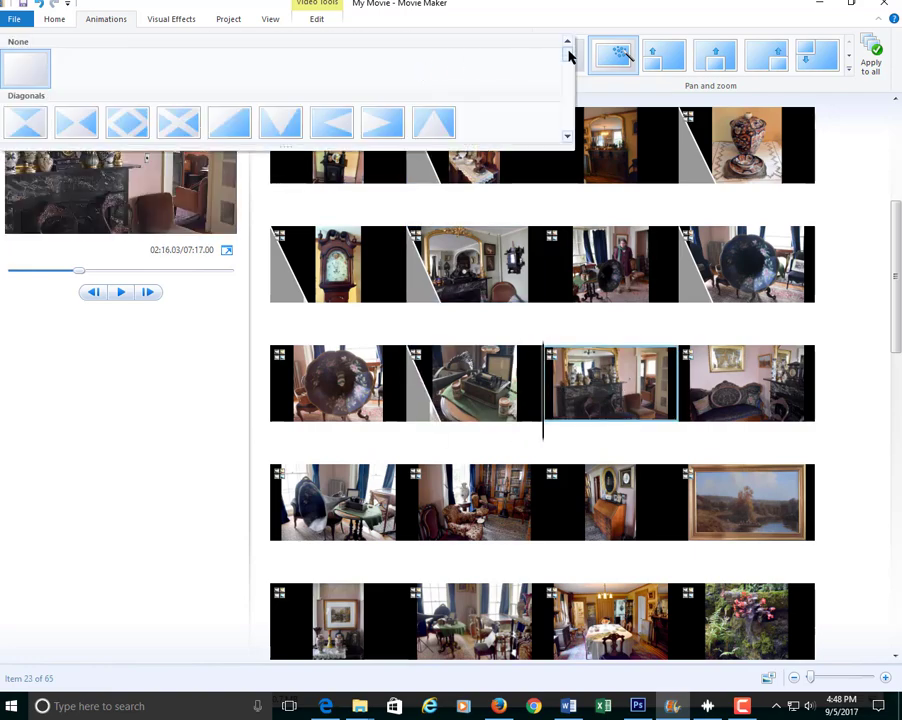
{"action": "left_click_drag", "start_coordinate": [570, 57], "coordinate": [564, 120]}
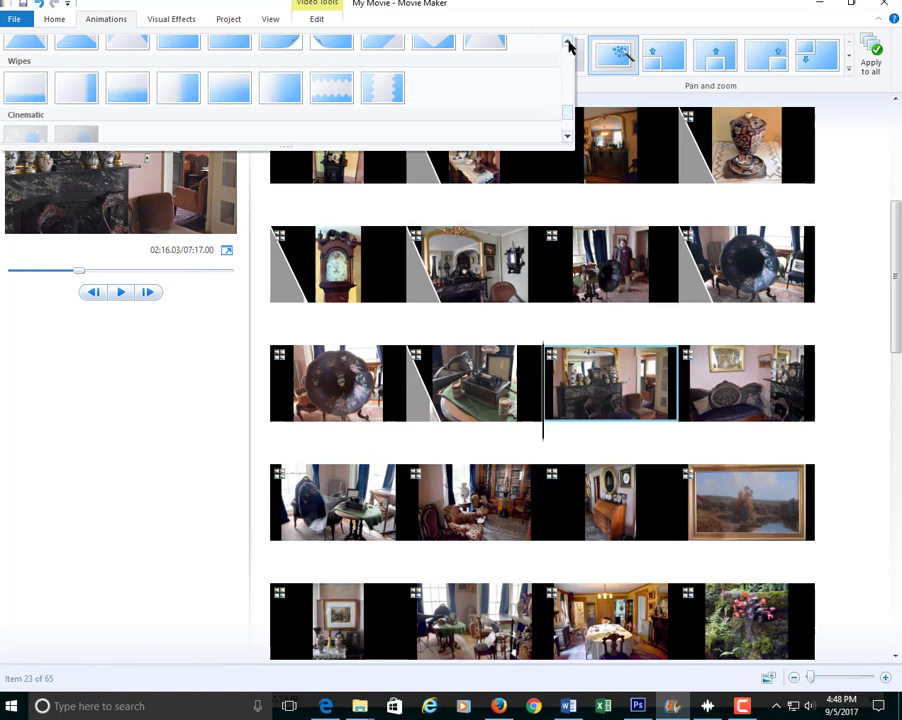
{"action": "left_click", "coordinate": [568, 46]}
{"action": "left_click", "coordinate": [318, 78]}
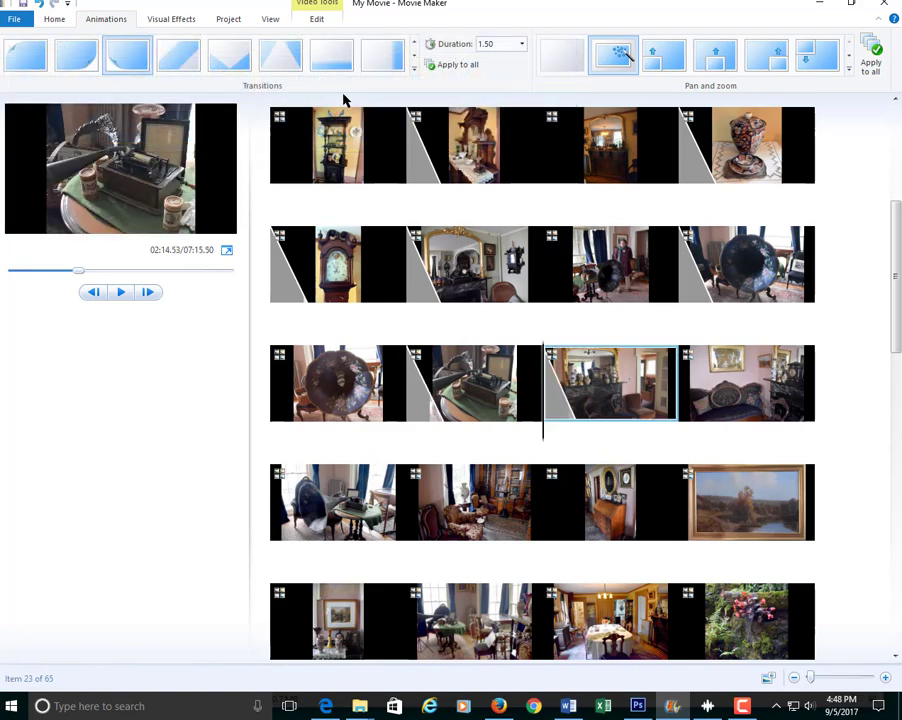
Add a transition to the photo of the slant-front wooden desk and the first Sweeps and Curls transition to the gold-framed landscape painting photo
{"action": "key", "text": "Down"}
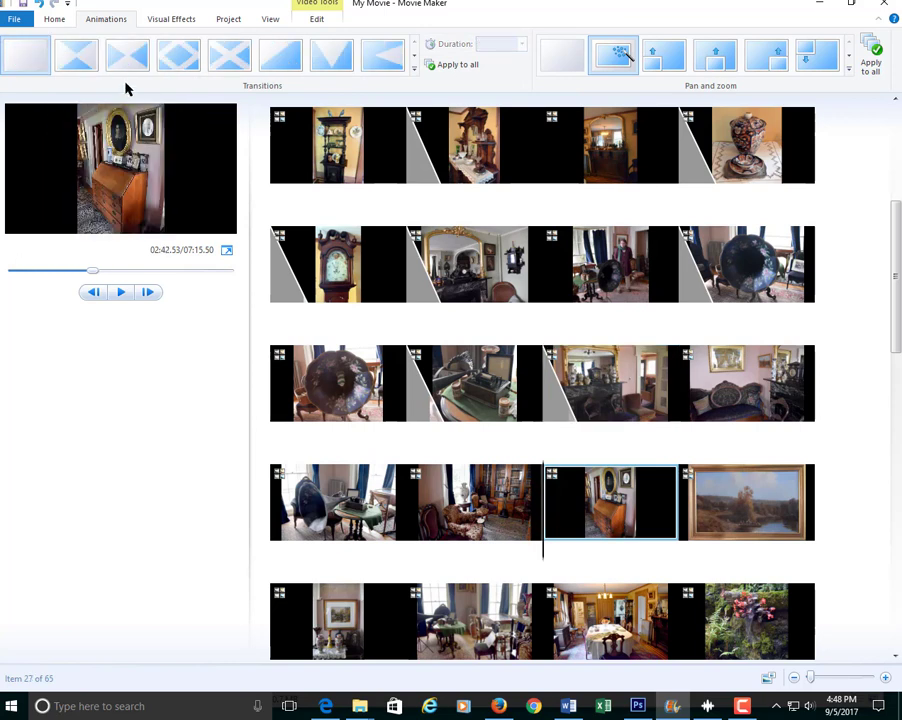
{"action": "key", "text": "Right"}
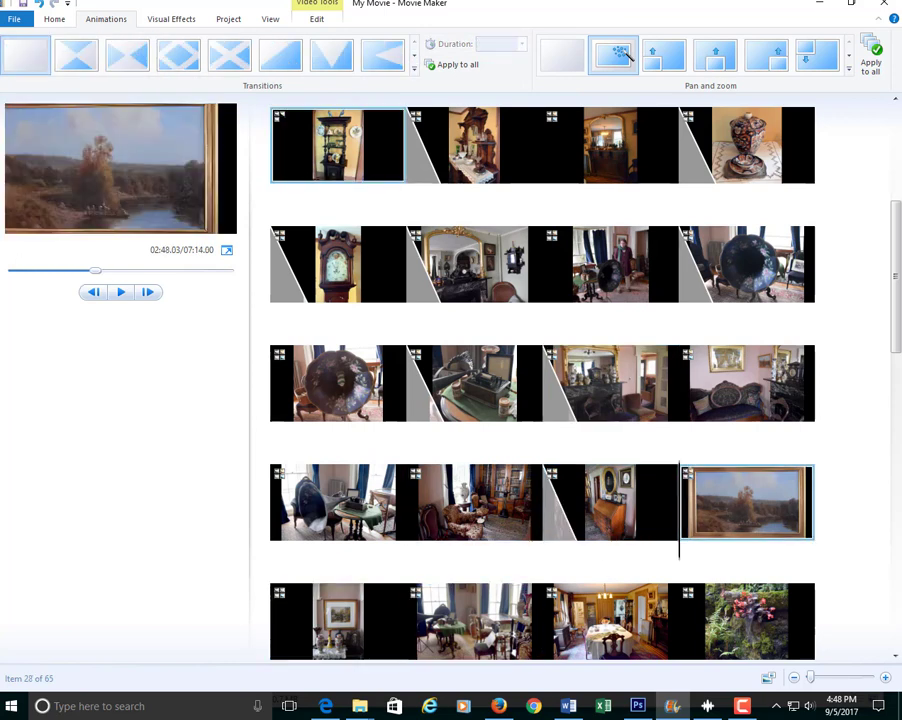
{"action": "left_click", "coordinate": [414, 66]}
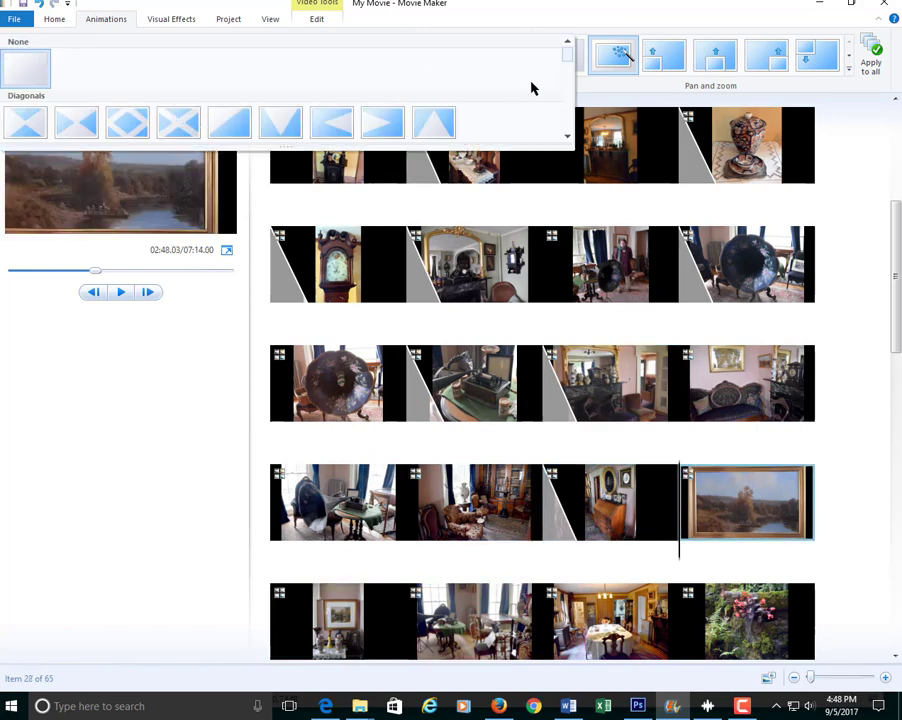
{"action": "left_click_drag", "start_coordinate": [569, 55], "coordinate": [567, 101]}
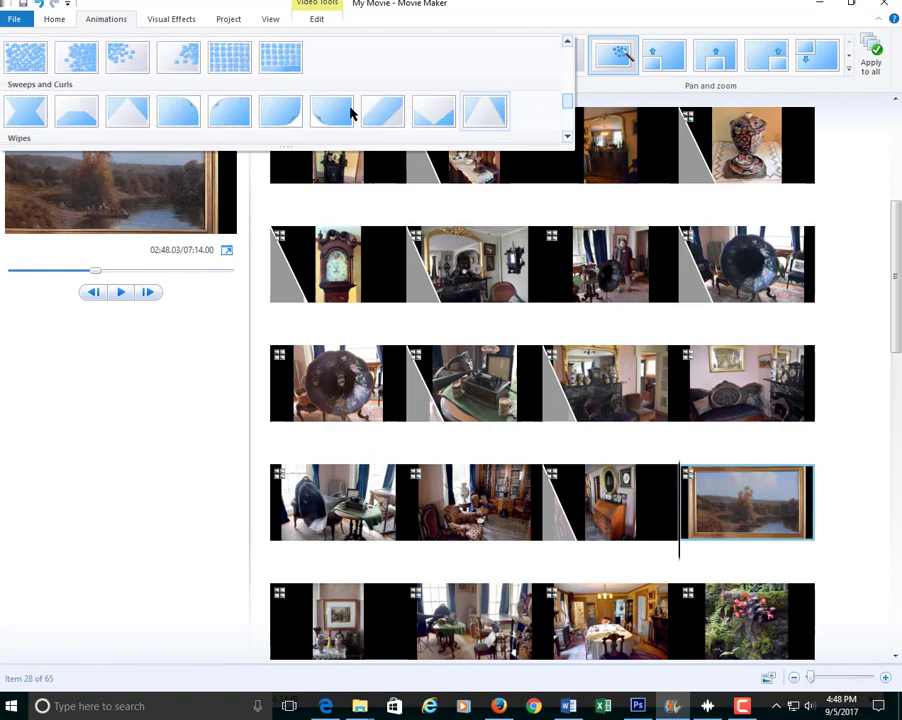
{"action": "left_click", "coordinate": [36, 116]}
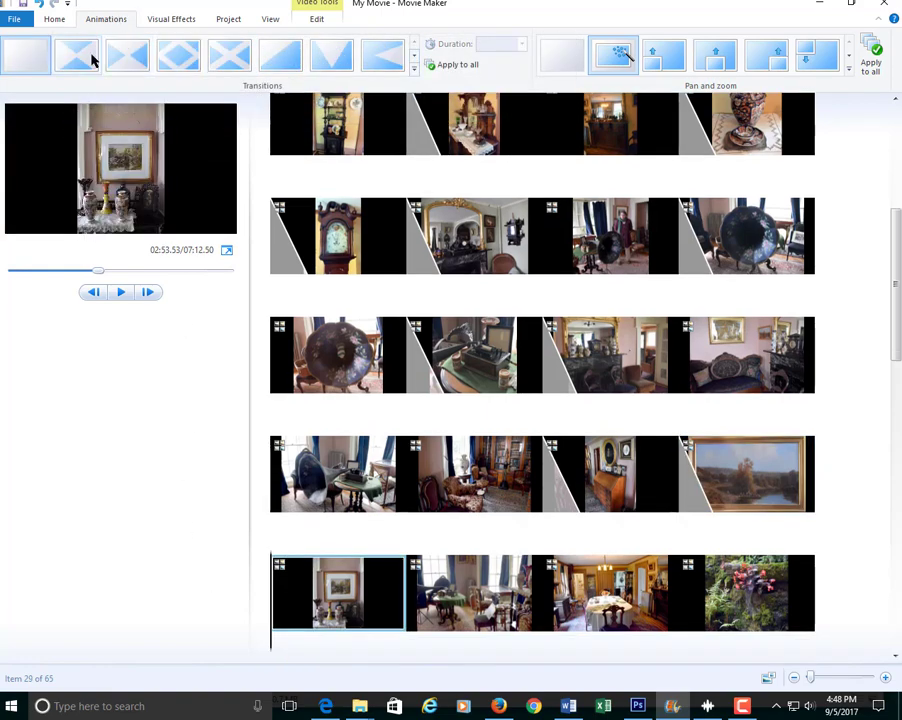
Add an hourglass-shaped diagonal transition to the photo of the framed picture above vases and a bow-tie one to the first red flower photo
{"action": "left_click", "coordinate": [91, 60]}
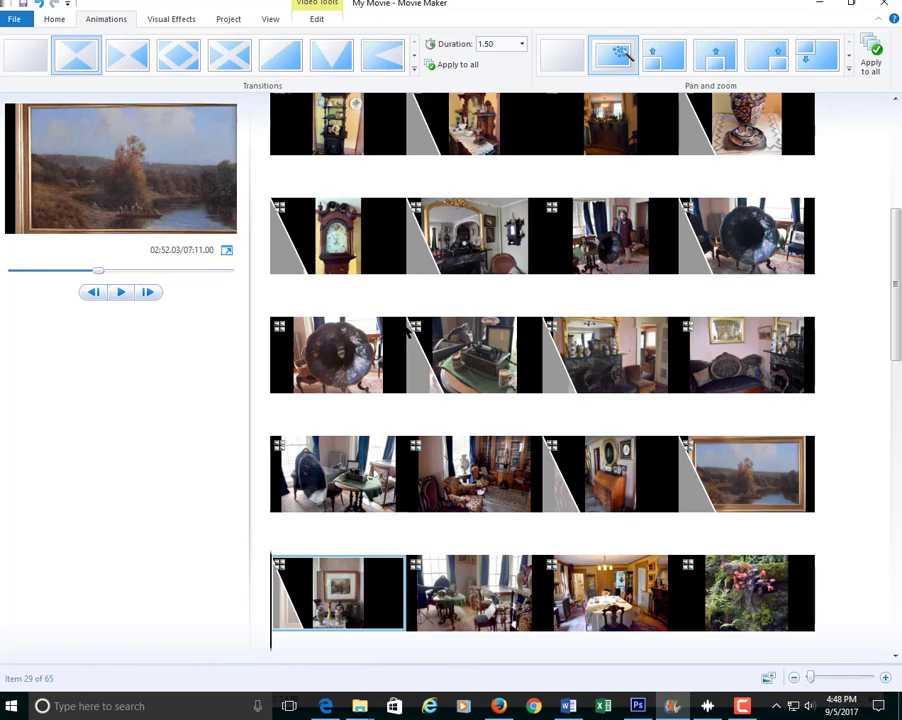
{"action": "left_click", "coordinate": [738, 620]}
{"action": "left_click", "coordinate": [125, 58]}
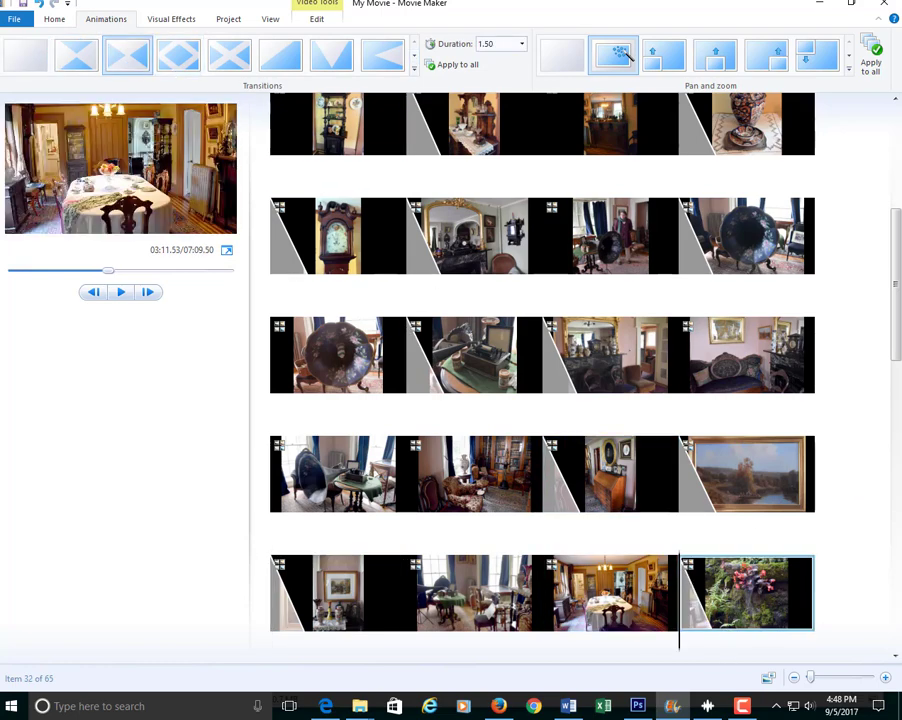
Add a diamond diagonal transition to the dark armchair by the window photo and a left-pointing triangle one to the harbor painting photo
{"action": "left_click_drag", "start_coordinate": [897, 330], "coordinate": [886, 456]}
{"action": "left_click", "coordinate": [438, 266]}
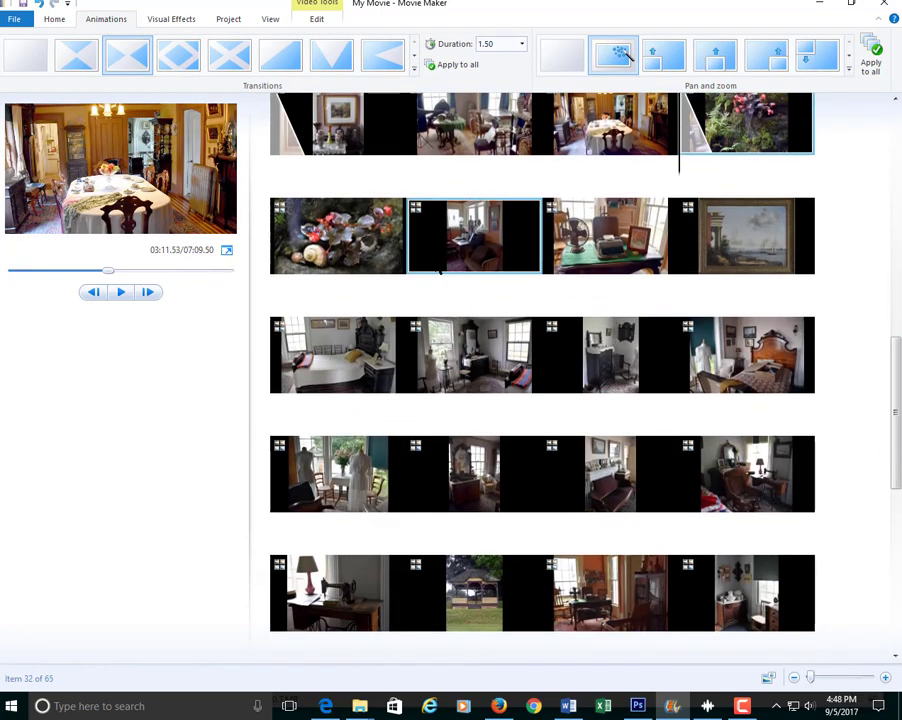
{"action": "left_click", "coordinate": [207, 62]}
{"action": "left_click", "coordinate": [748, 236]}
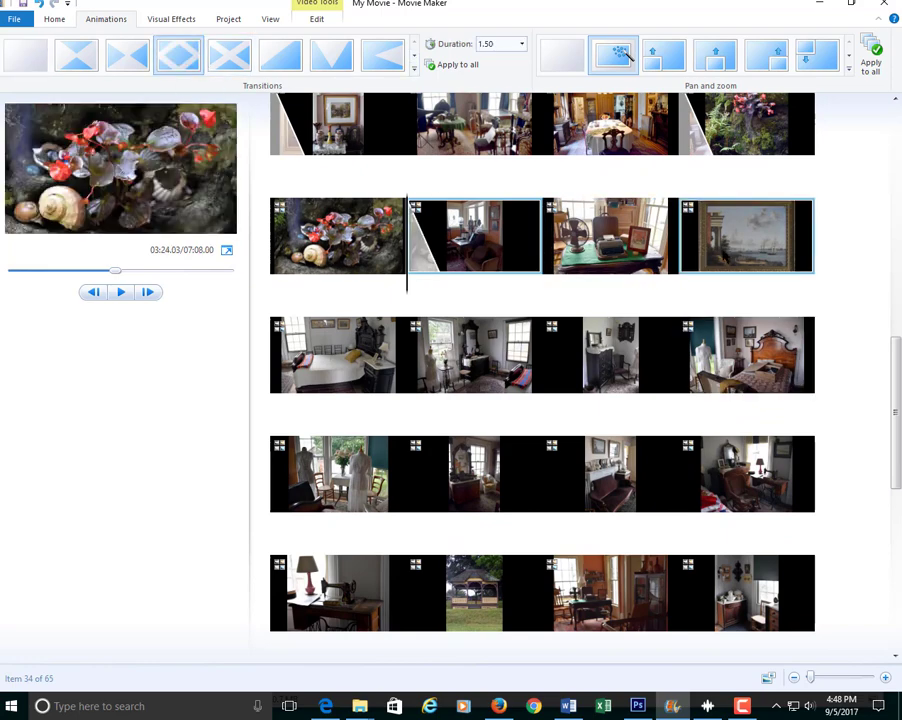
{"action": "left_click", "coordinate": [378, 67]}
Add a diamond Patterns and Shapes transition to the two-window bedroom photo and an hourglass diagonal transition to the photo of the carved-headboard bed
{"action": "left_click", "coordinate": [475, 355]}
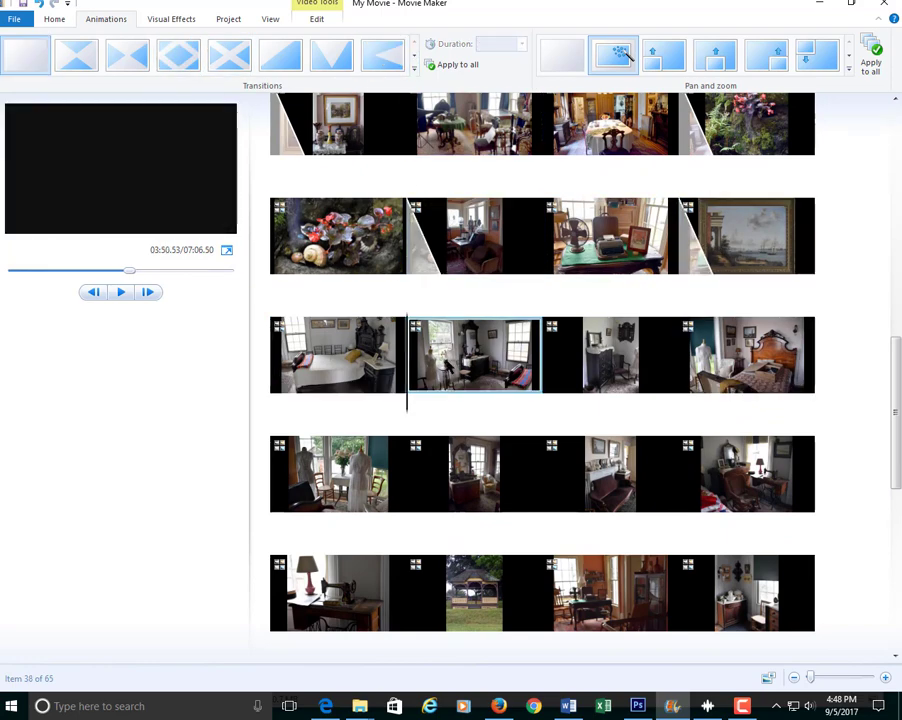
{"action": "left_click", "coordinate": [414, 68]}
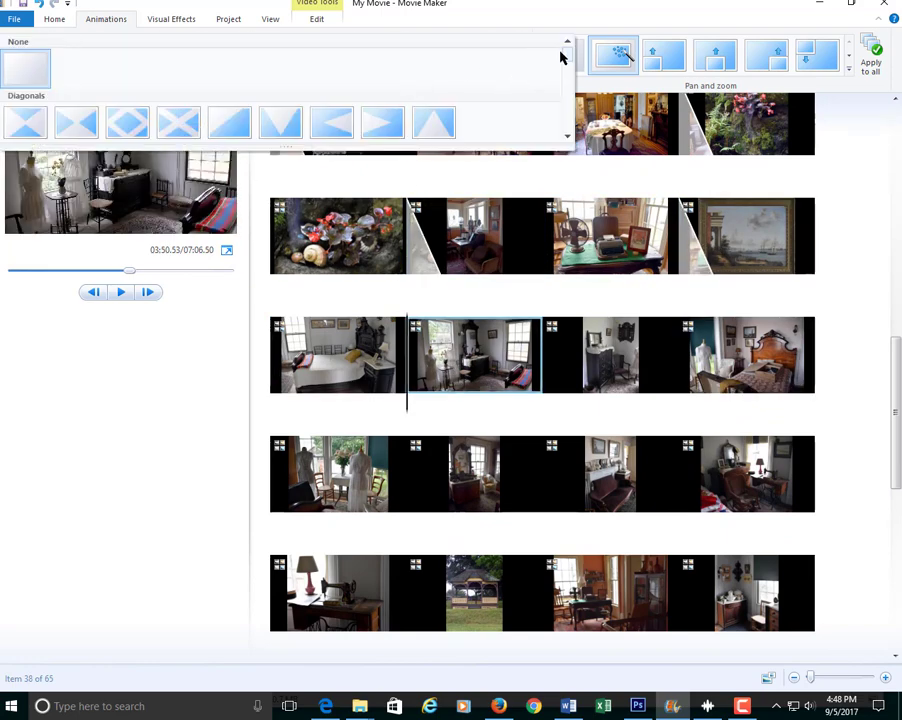
{"action": "left_click_drag", "start_coordinate": [562, 61], "coordinate": [564, 74]}
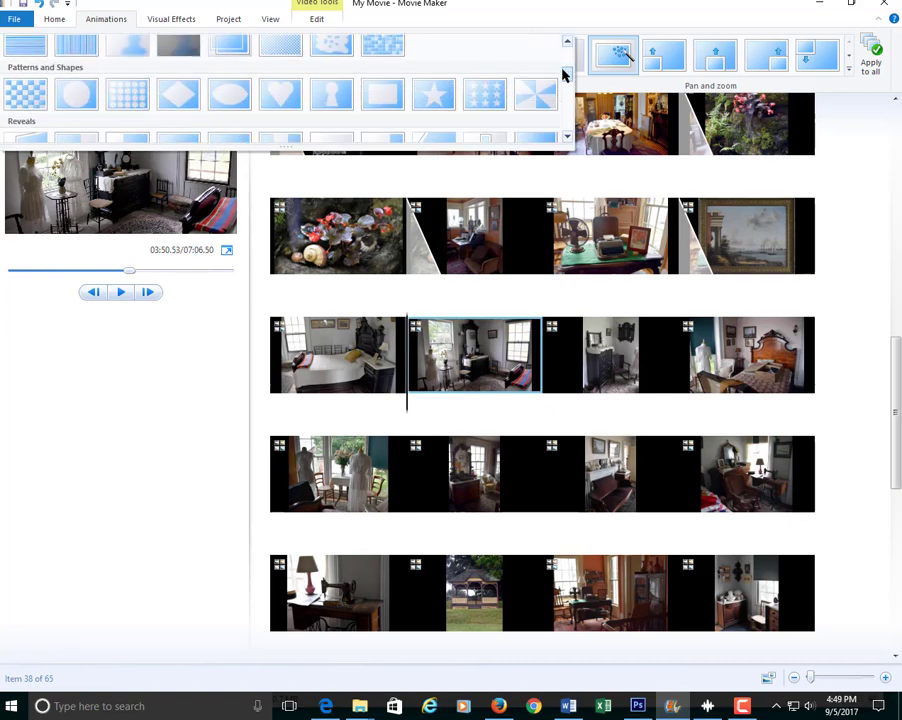
{"action": "left_click", "coordinate": [190, 110]}
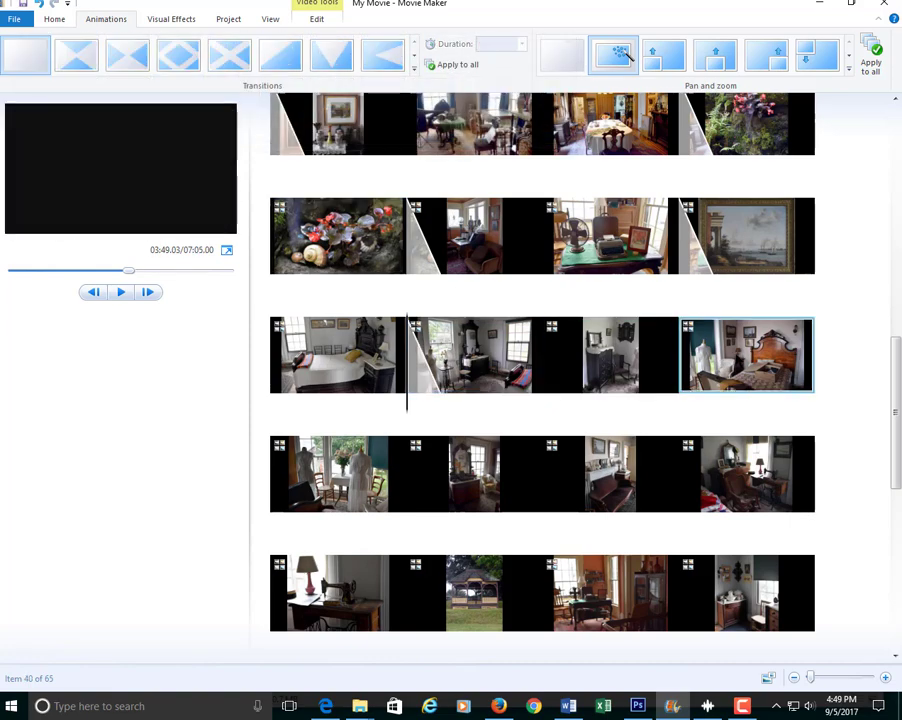
{"action": "left_click", "coordinate": [84, 40]}
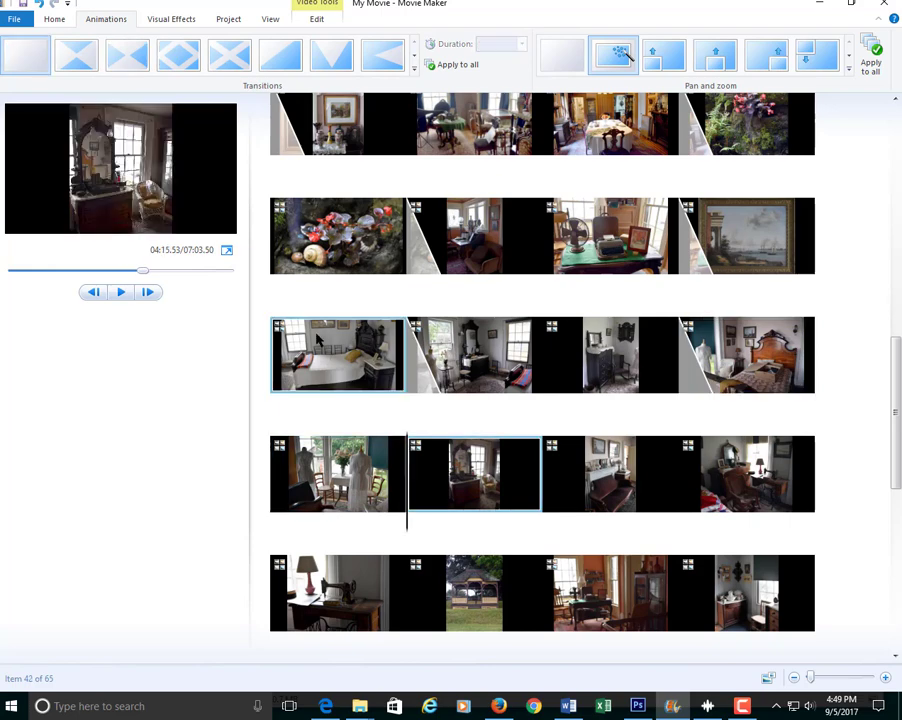
Add an hourglass diagonal transition to the photo of the mirrored dresser beside the window and an X-shaped one to the rocking chair photo
{"action": "left_click", "coordinate": [86, 66]}
{"action": "left_click_drag", "start_coordinate": [893, 352], "coordinate": [893, 437]}
{"action": "left_click", "coordinate": [757, 178]}
{"action": "left_click", "coordinate": [232, 58]}
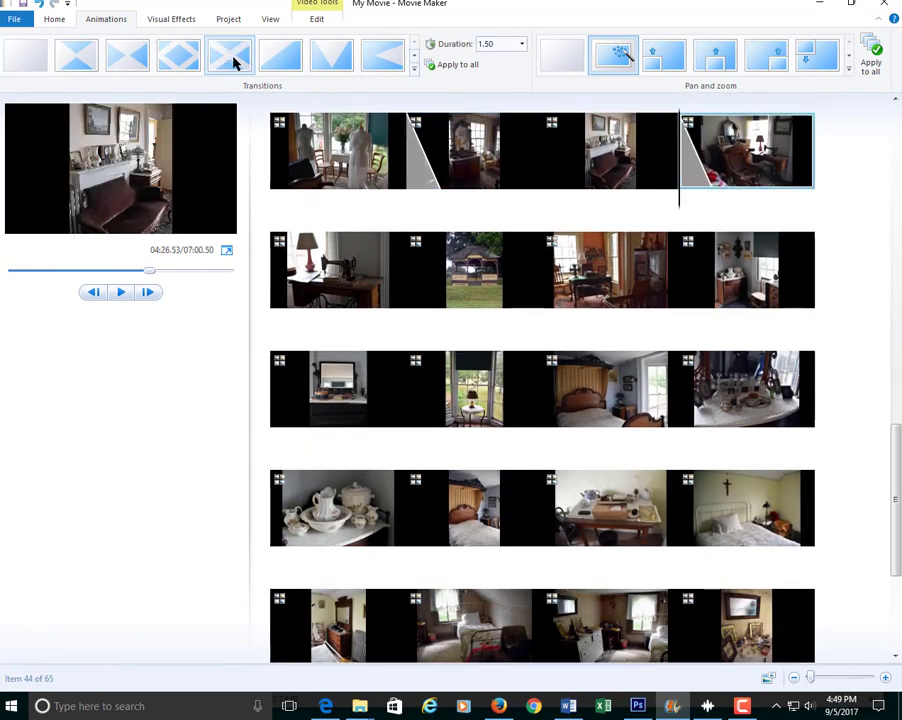
Add a diamond diagonal transition to the gazebo photo and a reveal transition to the photo of glass bottles on the marble dressing table
{"action": "left_click", "coordinate": [466, 300]}
{"action": "left_click", "coordinate": [164, 66]}
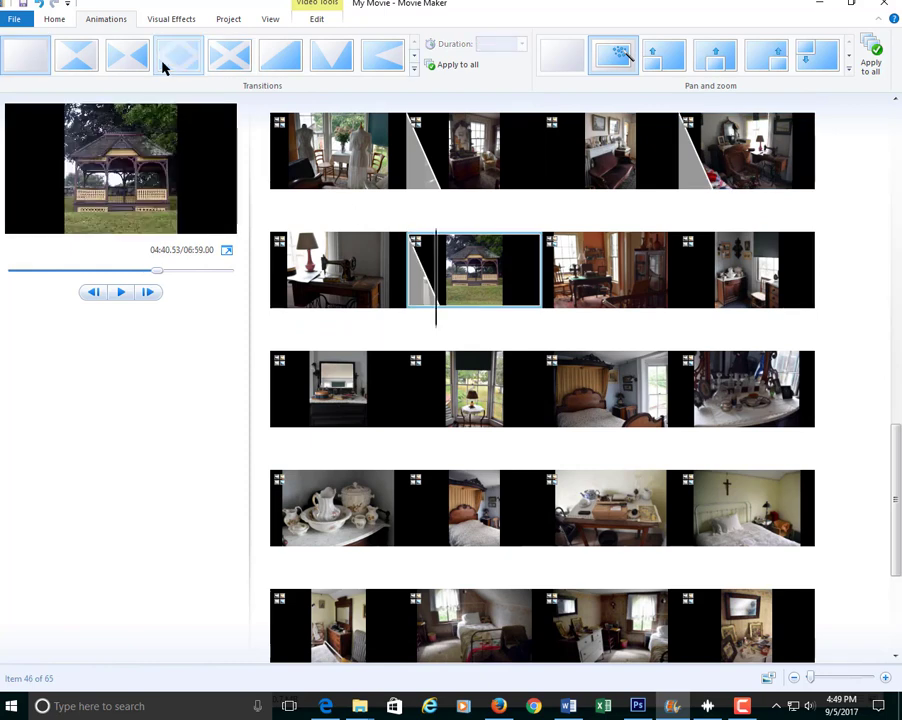
{"action": "left_click", "coordinate": [748, 390]}
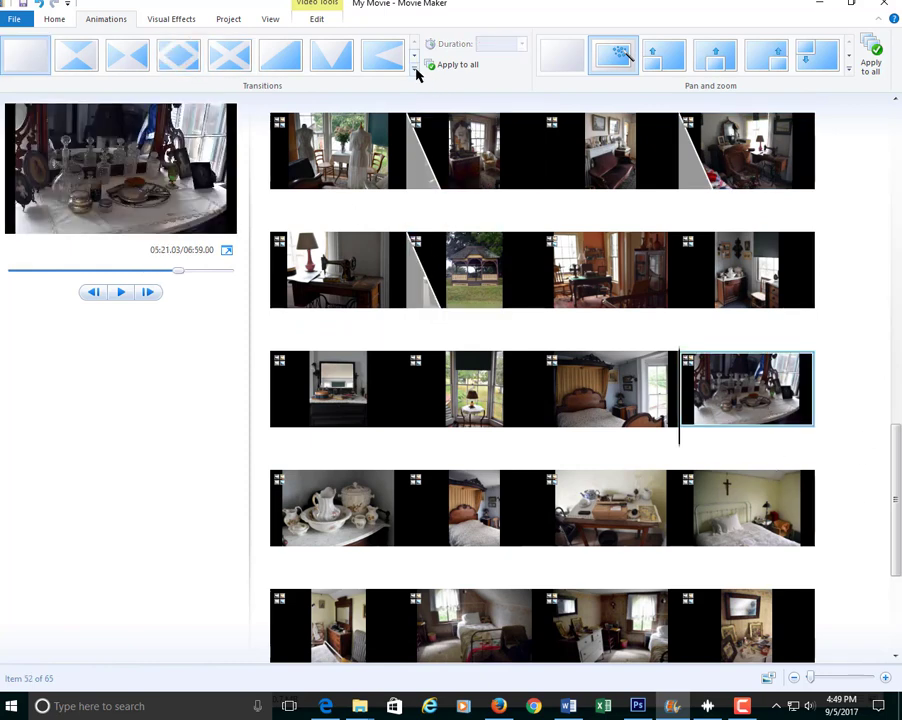
{"action": "left_click", "coordinate": [414, 69]}
{"action": "left_click_drag", "start_coordinate": [567, 57], "coordinate": [564, 87]}
{"action": "left_click", "coordinate": [378, 64]}
Add the second Cinematic transition to the narrow photo of the bed with the gold canopy
{"action": "left_click", "coordinate": [473, 507]}
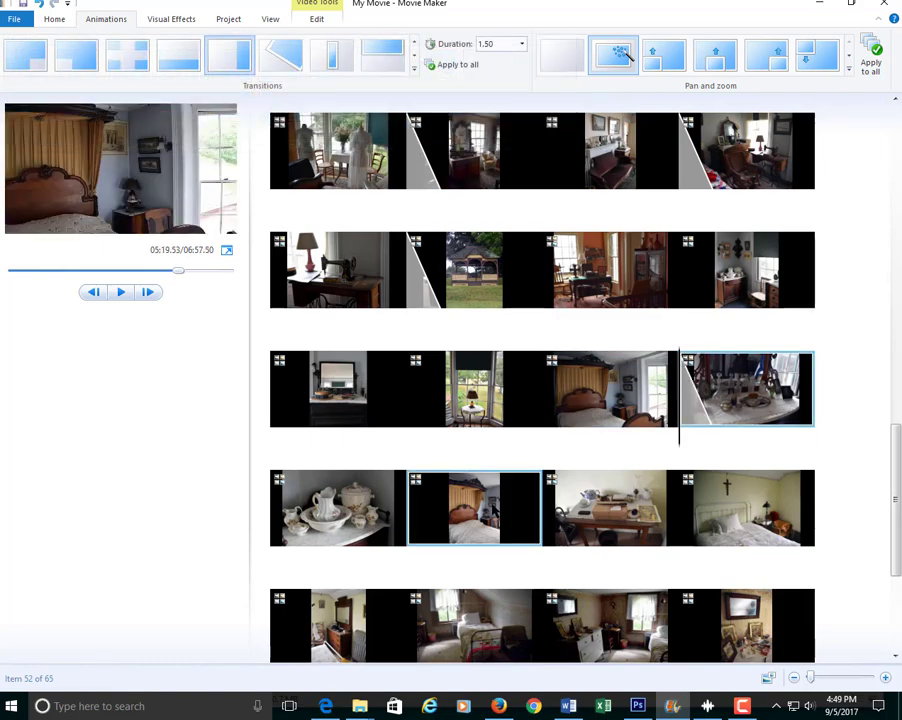
{"action": "left_click", "coordinate": [414, 69]}
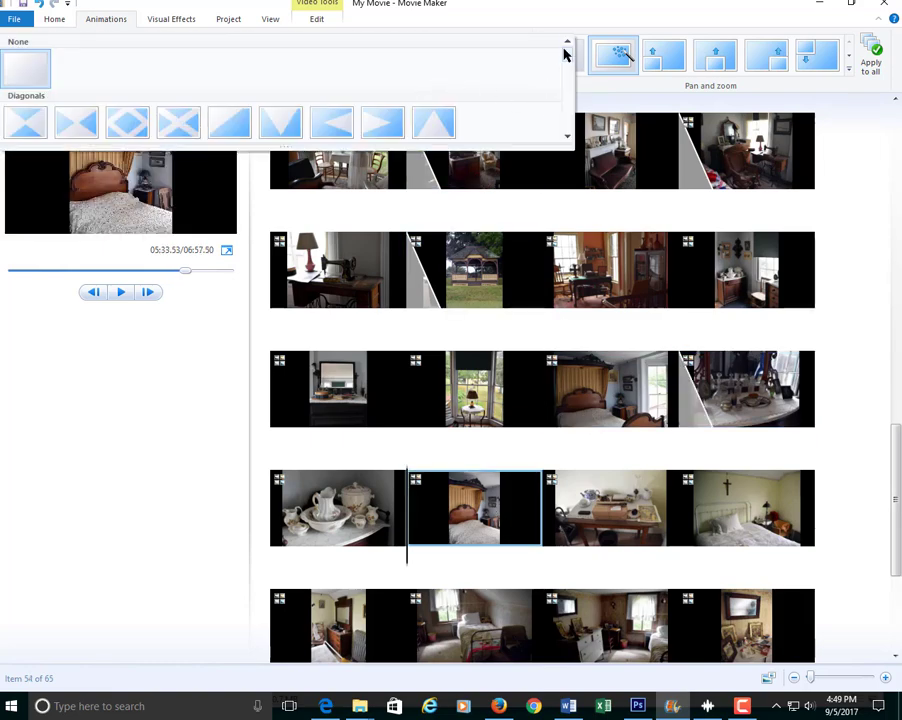
{"action": "left_click_drag", "start_coordinate": [570, 58], "coordinate": [568, 127]}
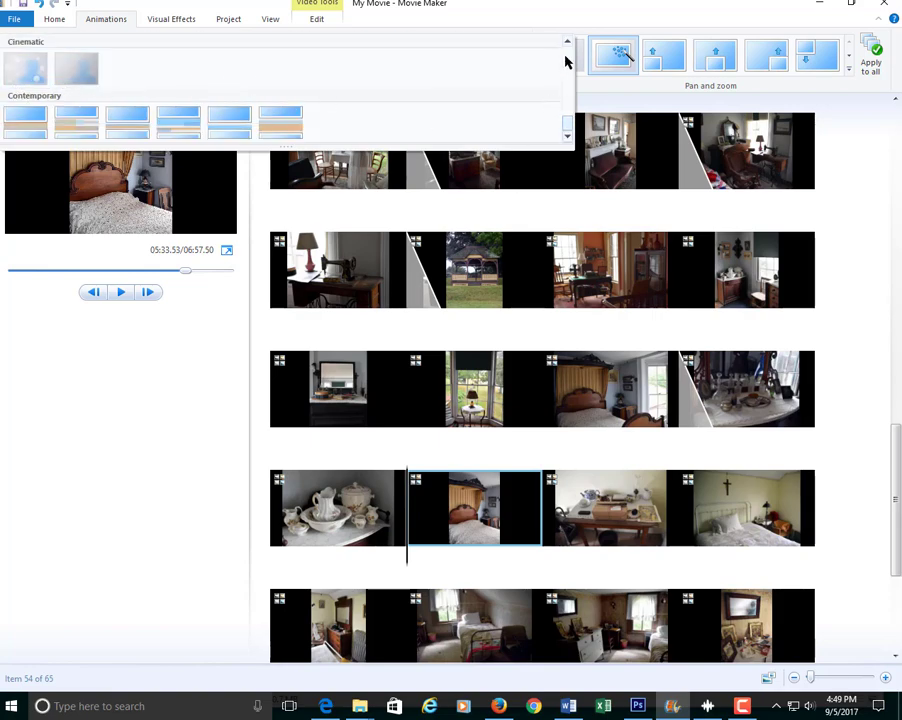
{"action": "left_click", "coordinate": [70, 76]}
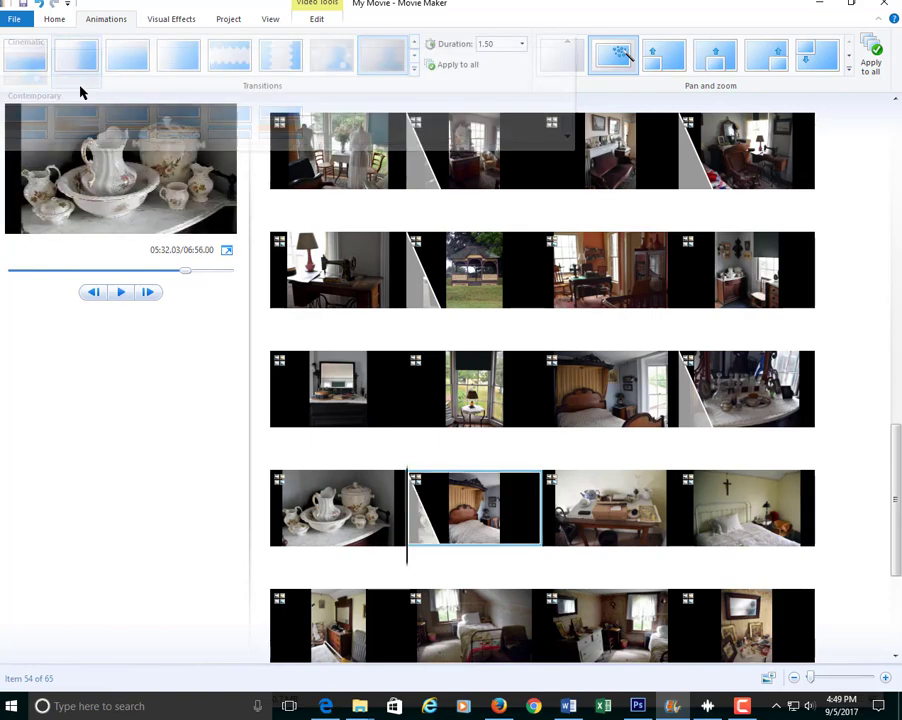
Add a bow-tie diagonal transition to the photo of the bedroom with the wall cross and replace it with a downward-triangle one
{"action": "left_click", "coordinate": [740, 515]}
{"action": "left_click", "coordinate": [130, 62]}
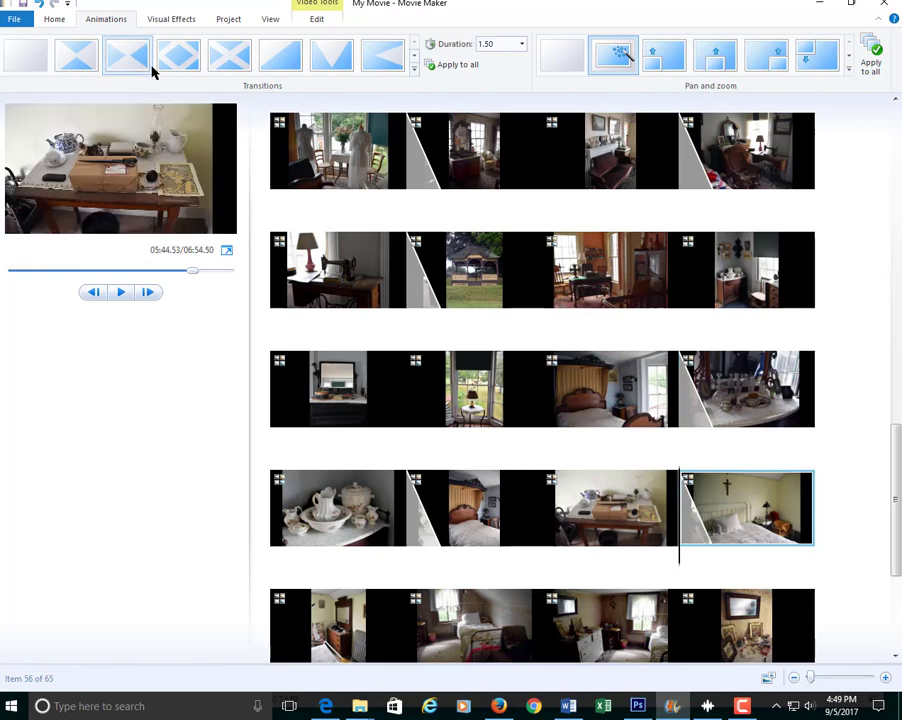
{"action": "left_click", "coordinate": [415, 68]}
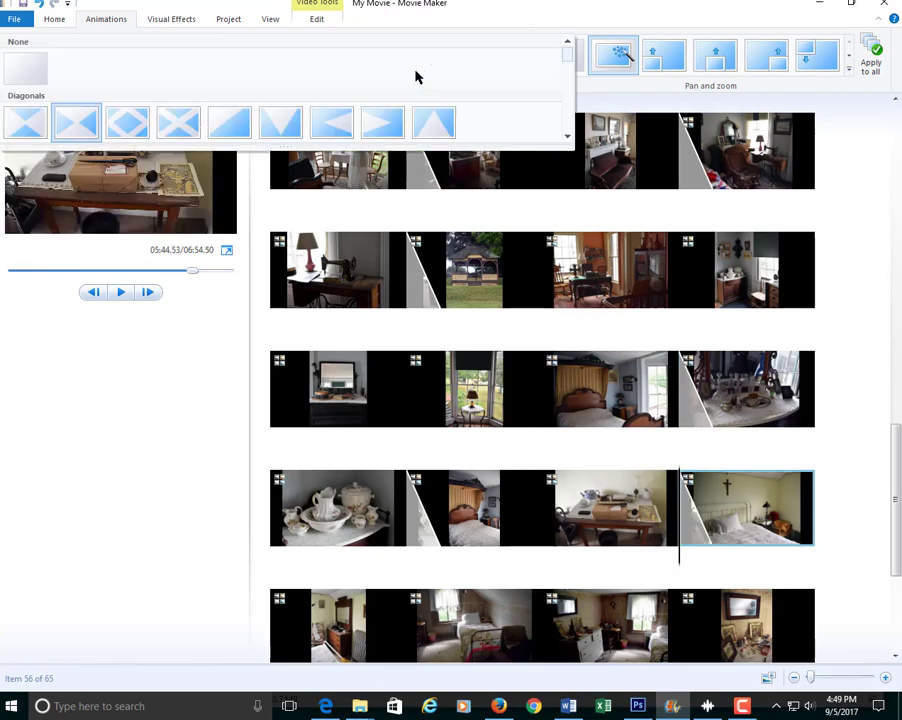
{"action": "key", "text": "Escape"}
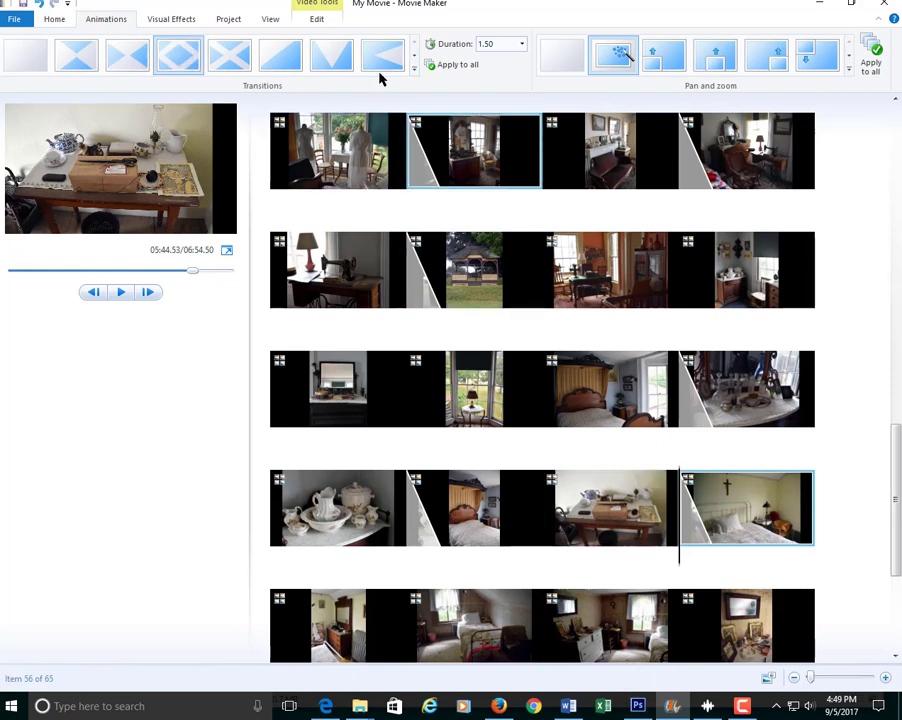
{"action": "left_click", "coordinate": [331, 52]}
Add a diamond diagonal transition to the photo of the wall mirror above gilt frames and a bow-tie one to the slanted-ceiling bedroom photo
{"action": "key", "text": "Down"}
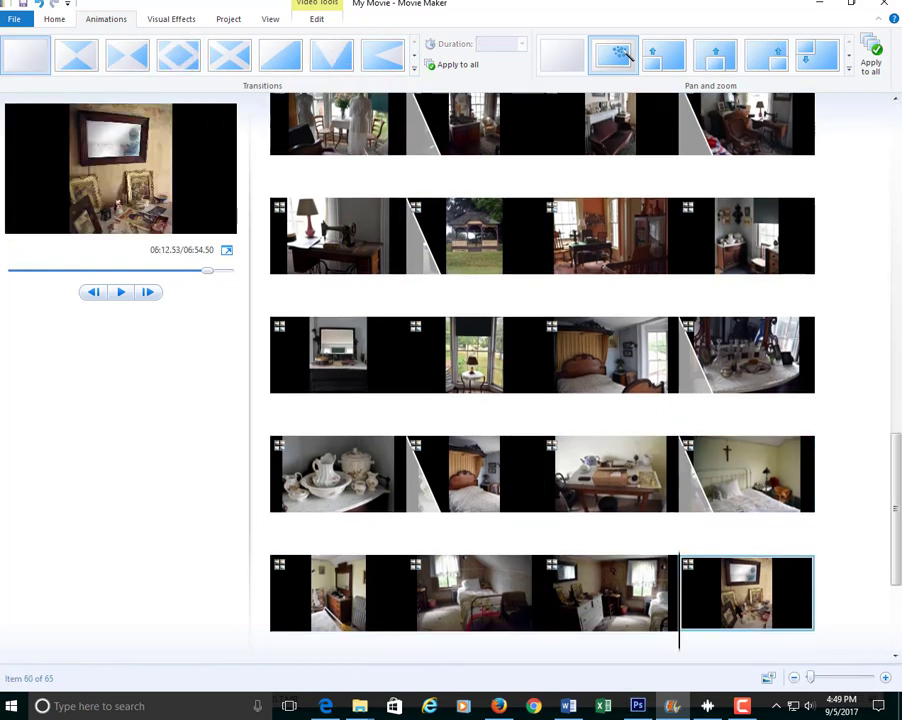
{"action": "left_click", "coordinate": [178, 52]}
{"action": "key", "text": "Left"}
{"action": "key", "text": "Left"}
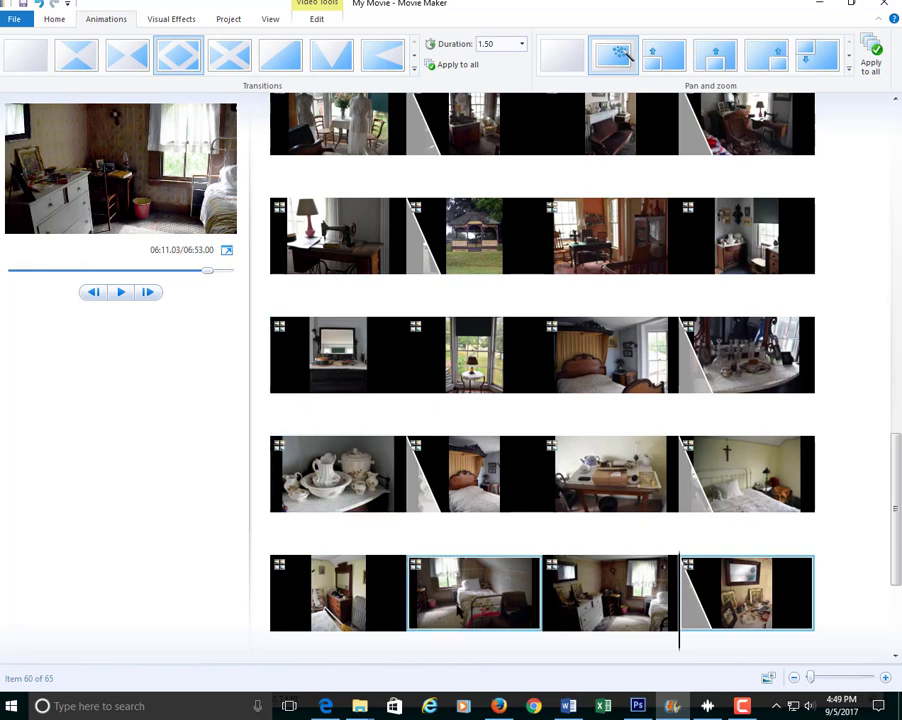
{"action": "left_click", "coordinate": [145, 66]}
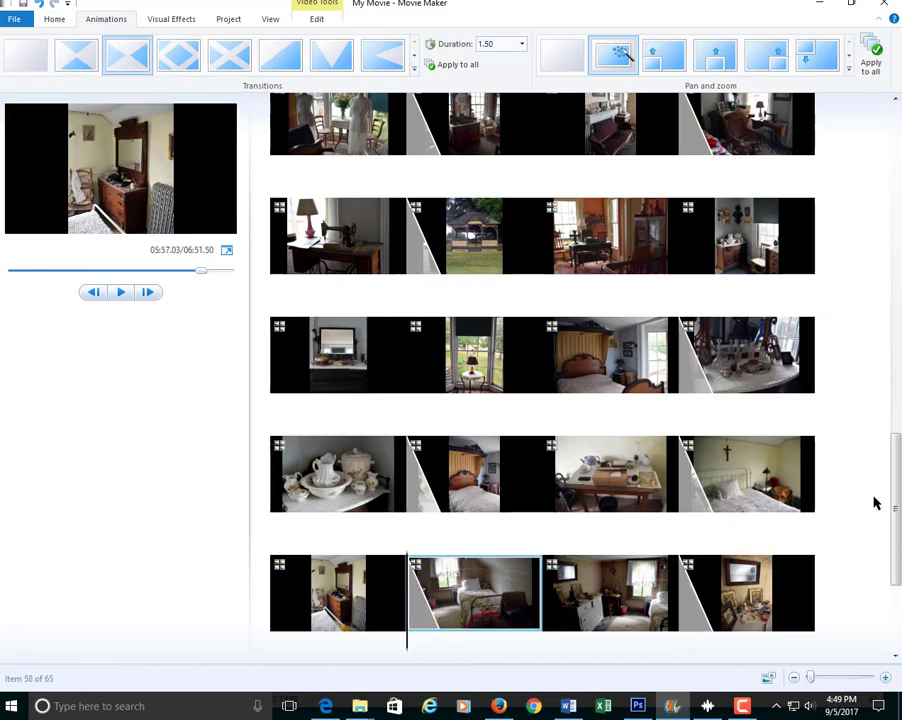
Add X-shaped diagonal transitions to the photo of books and an oil lamp on a desk and the photo of hats on a chest
{"action": "scroll", "coordinate": [897, 490], "scroll_direction": "down", "scroll_amount": 3}
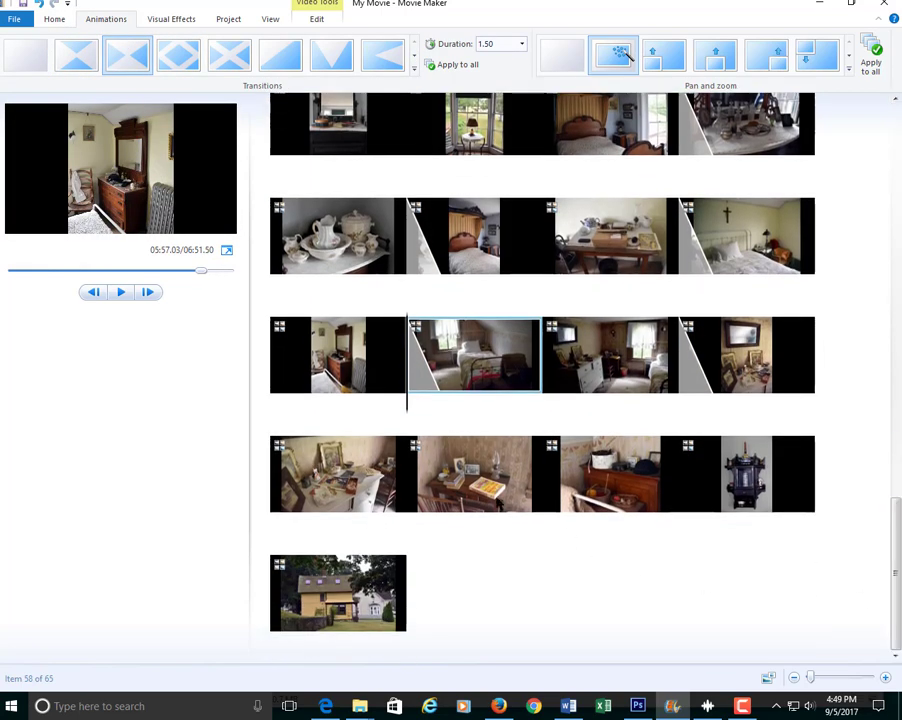
{"action": "key", "text": "Down"}
{"action": "left_click", "coordinate": [222, 66]}
{"action": "key", "text": "Right"}
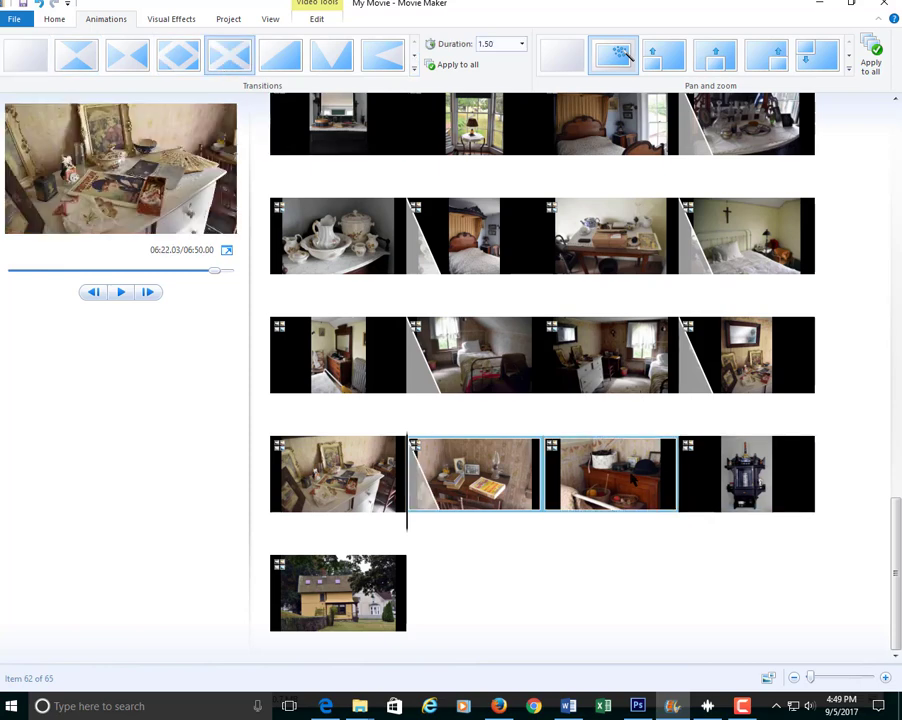
{"action": "left_click", "coordinate": [236, 56]}
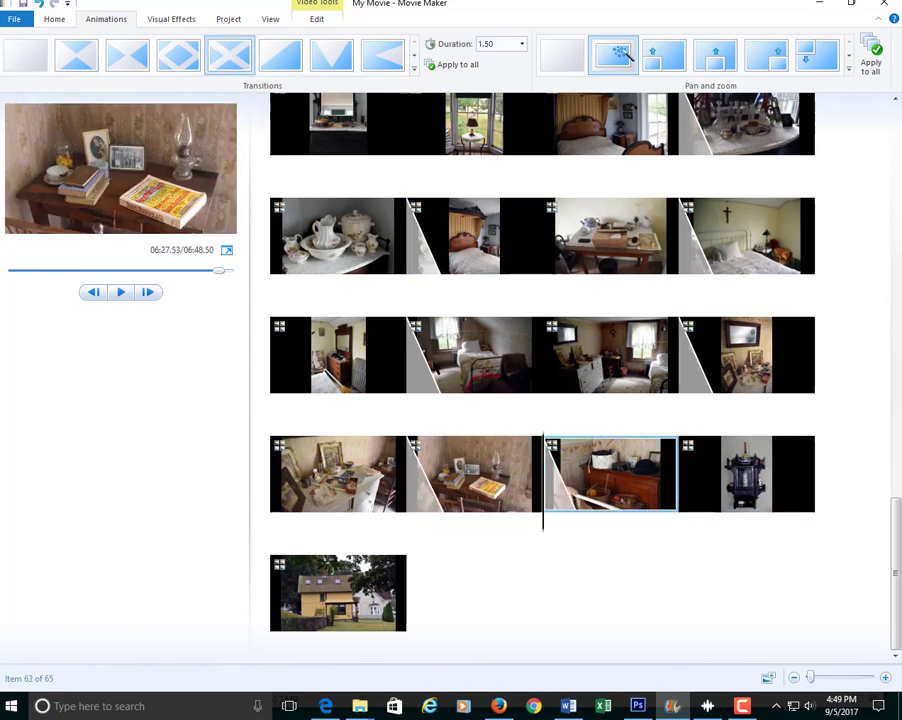
Add a left-pointing triangle diagonal transition to the final photo of the yellow house
{"action": "key", "text": "Right"}
{"action": "key", "text": "Right"}
{"action": "key", "text": "Right"}
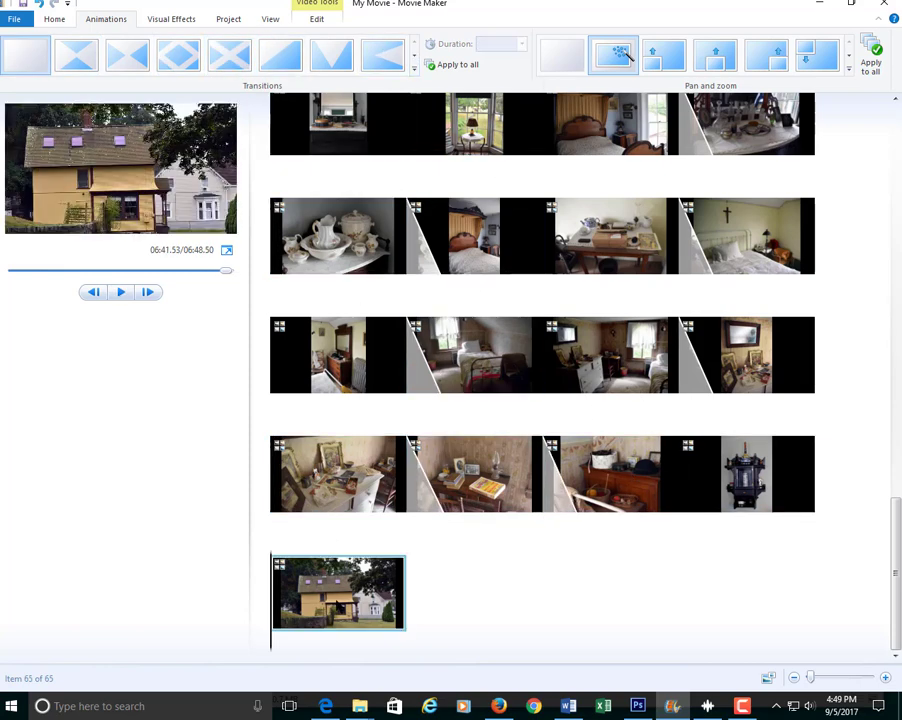
{"action": "left_click", "coordinate": [380, 58]}
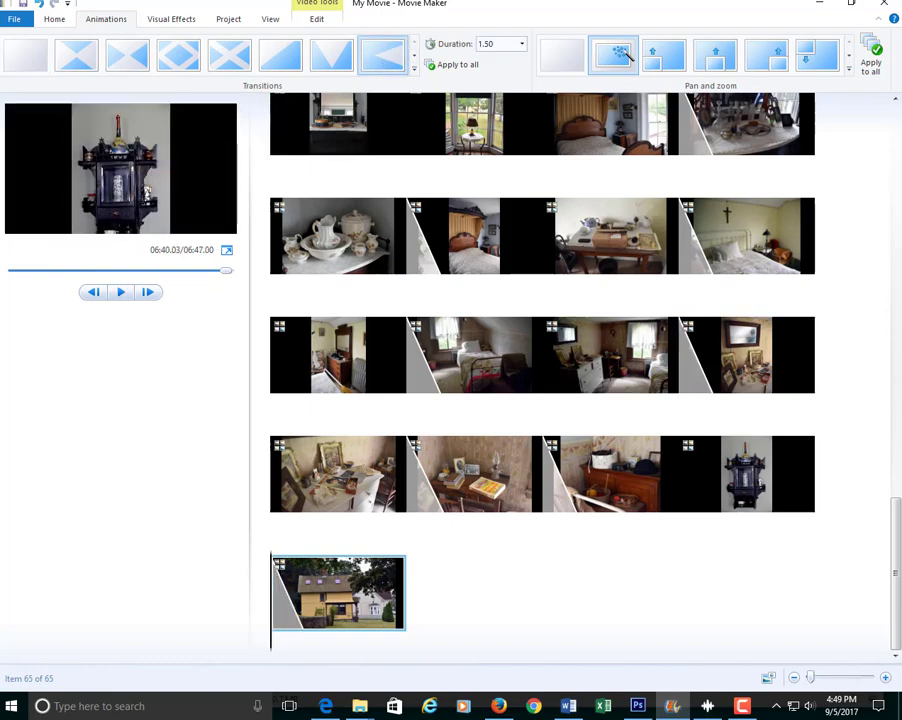
Save the project as "avery copp house" in the 2017 folder under Videos
{"action": "left_click_drag", "start_coordinate": [899, 535], "coordinate": [899, 150]}
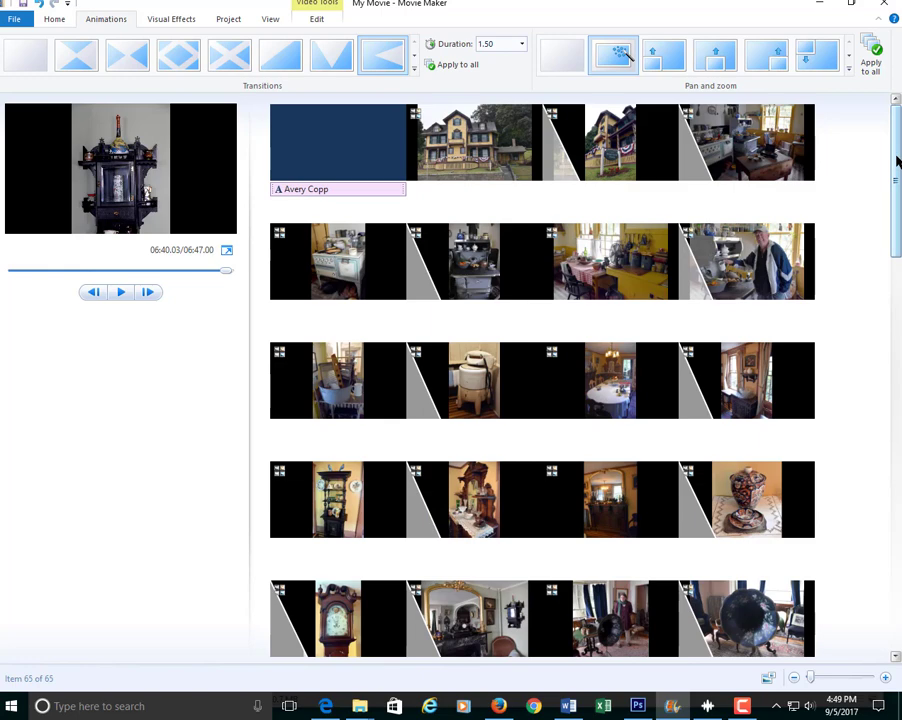
{"action": "key", "text": "ctrl+s"}
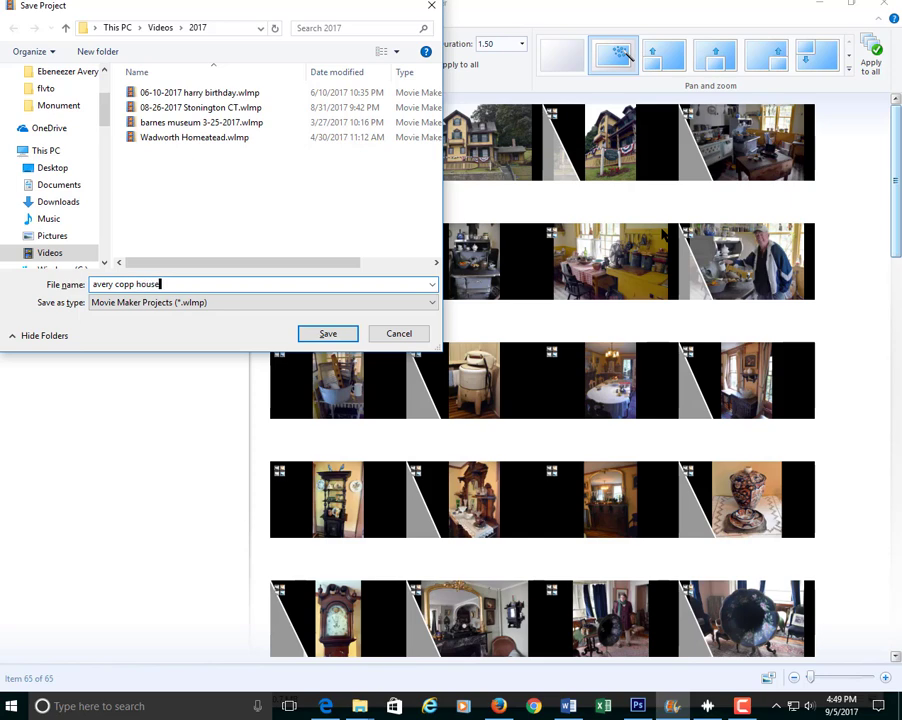
{"action": "key", "text": "Return"}
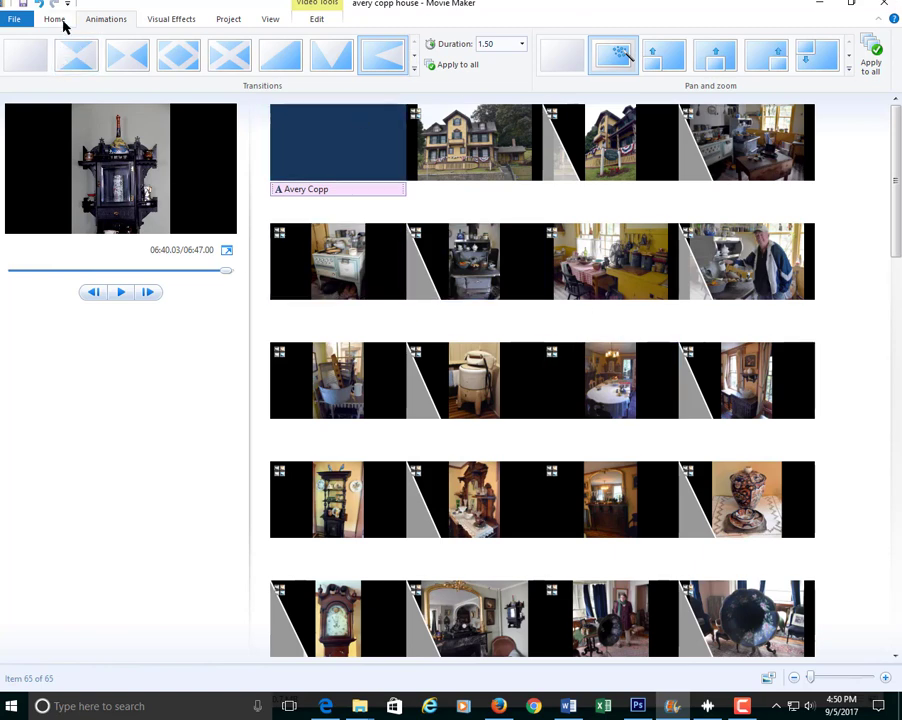
Add the Ragtime Piano track from the flvto music folder as background music and fit the slideshow's length to it
{"action": "left_click", "coordinate": [57, 20]}
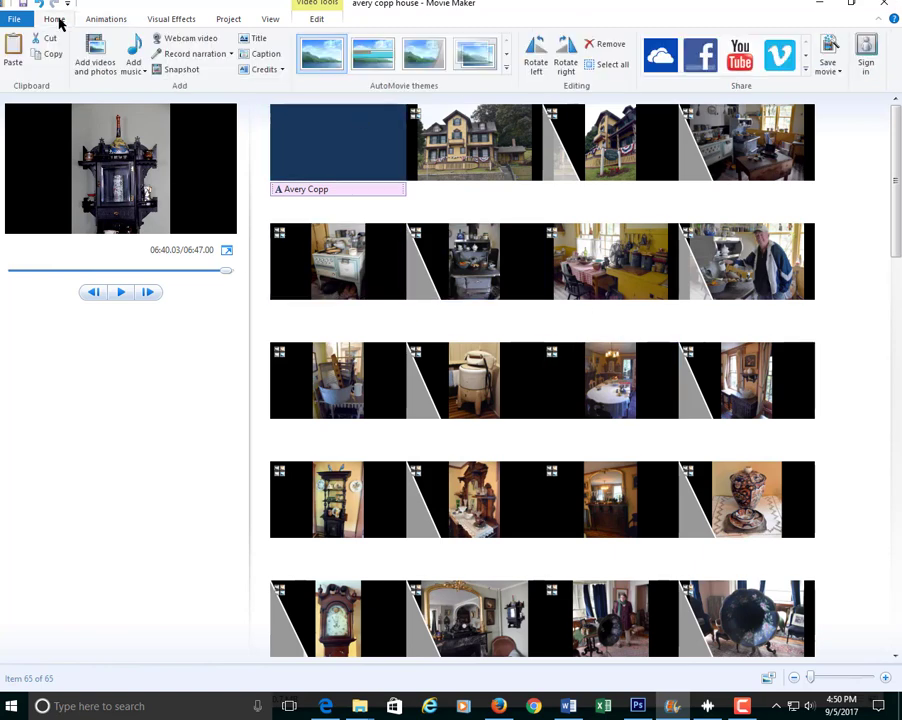
{"action": "left_click", "coordinate": [140, 68]}
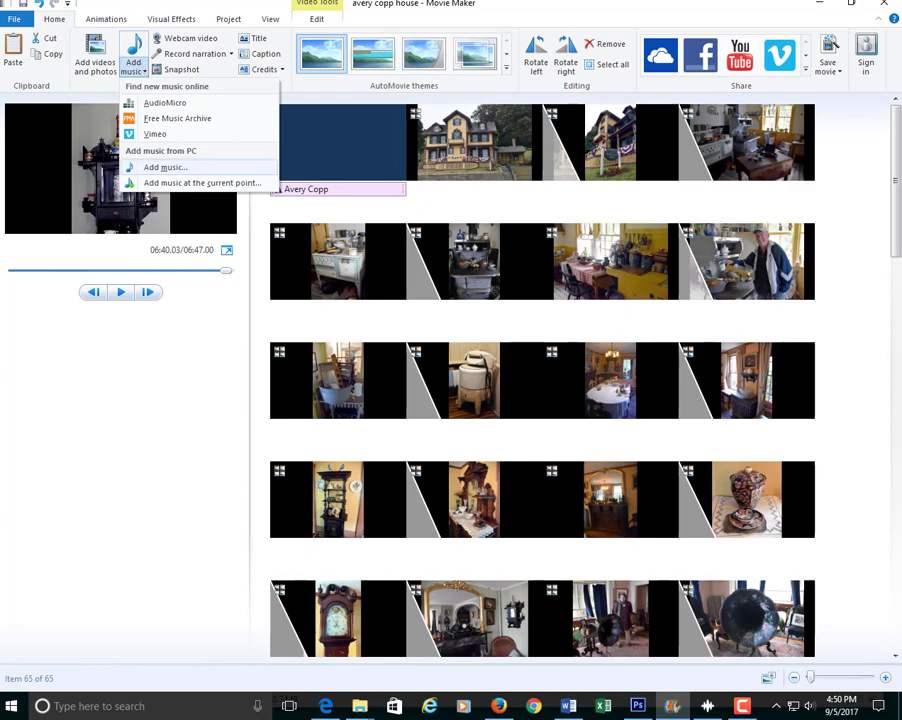
{"action": "left_click", "coordinate": [164, 168]}
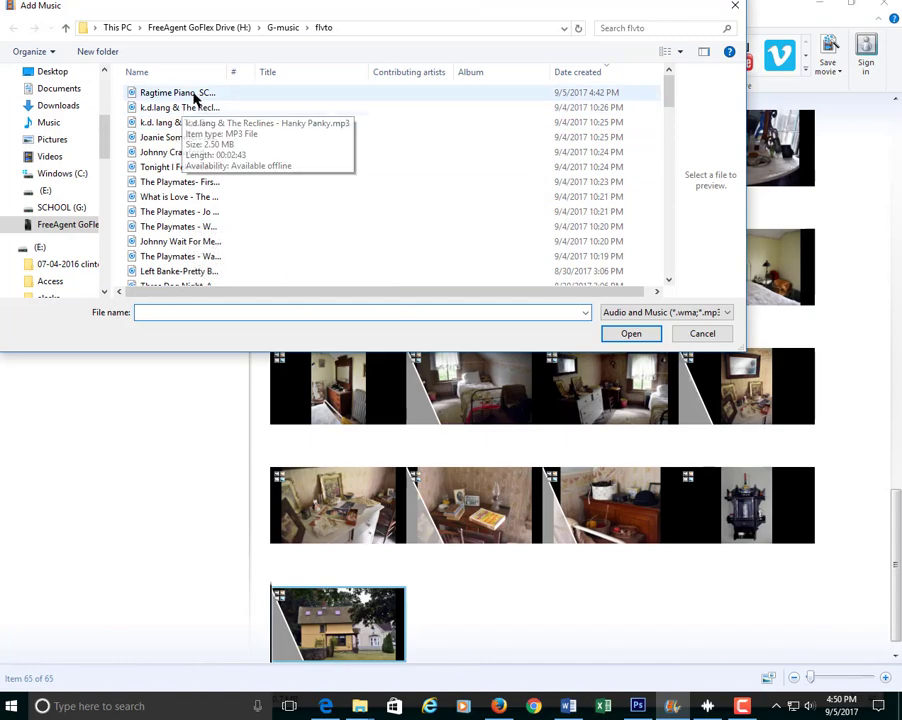
{"action": "double_click", "coordinate": [193, 94]}
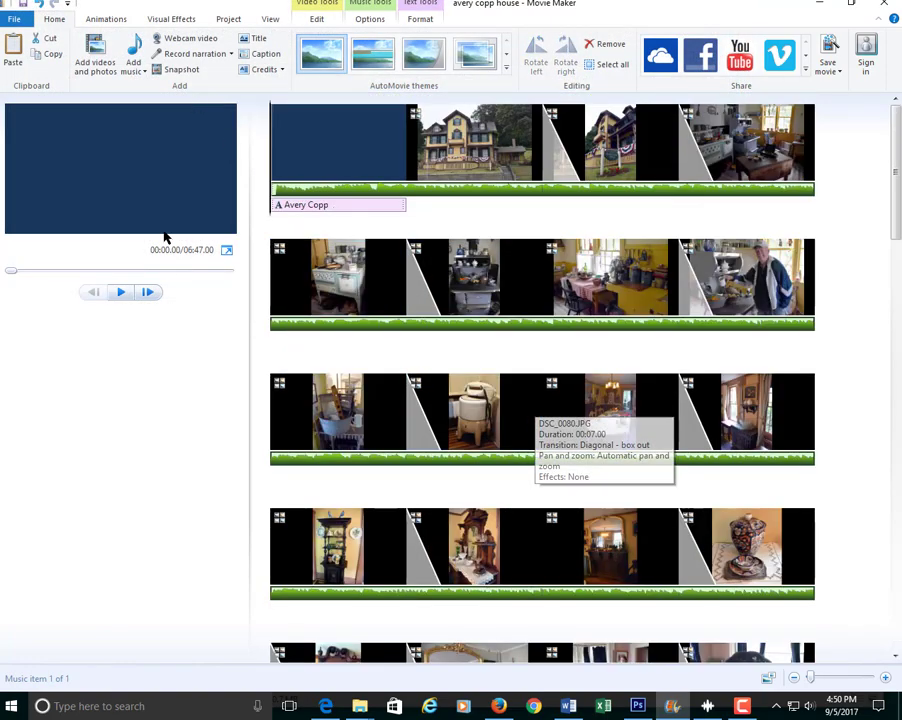
{"action": "left_click", "coordinate": [229, 20]}
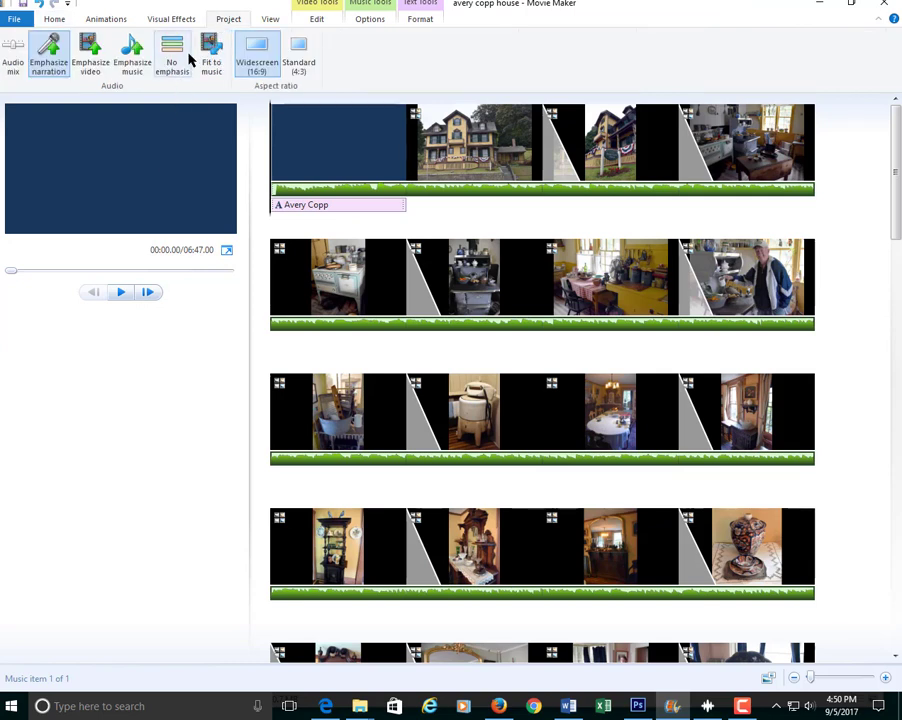
{"action": "left_click", "coordinate": [200, 52]}
Preview the slideshow from the title slide, including in full screen, to check the title, music and photo order
{"action": "left_click", "coordinate": [323, 160]}
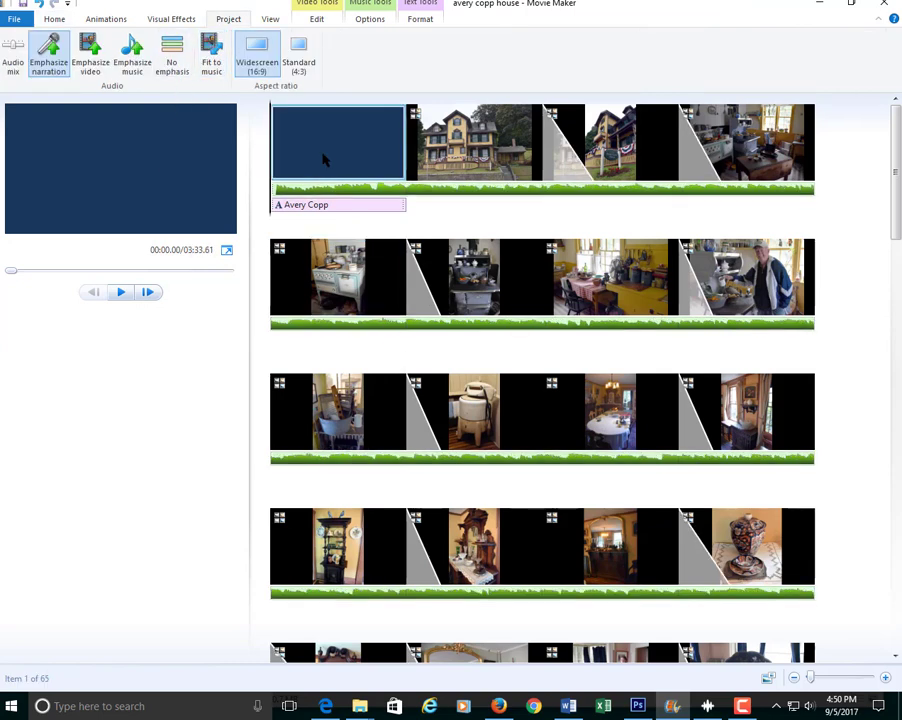
{"action": "left_click", "coordinate": [125, 293]}
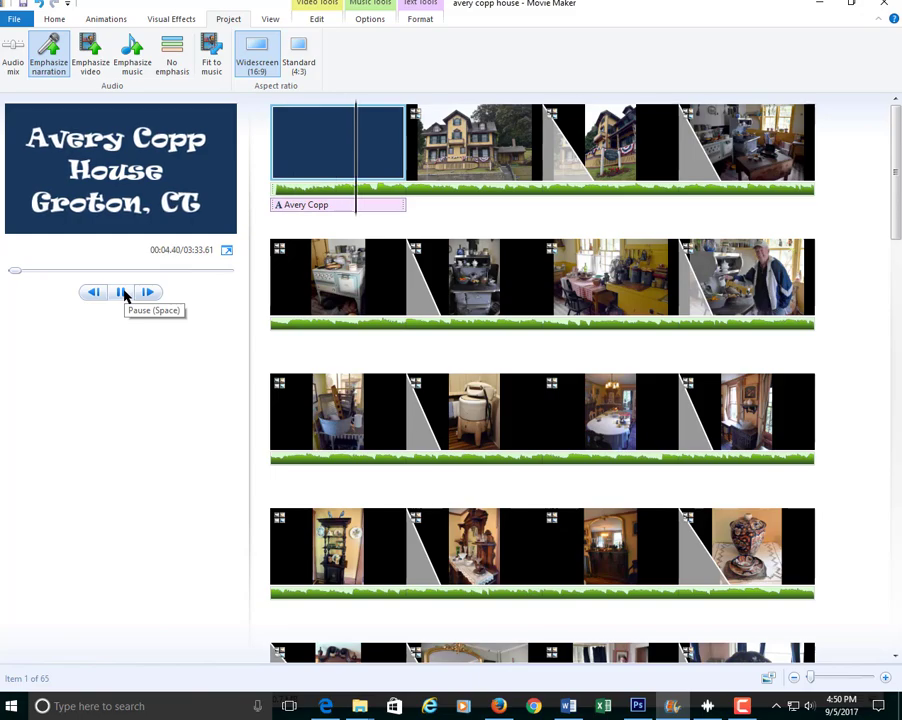
{"action": "left_click", "coordinate": [227, 250]}
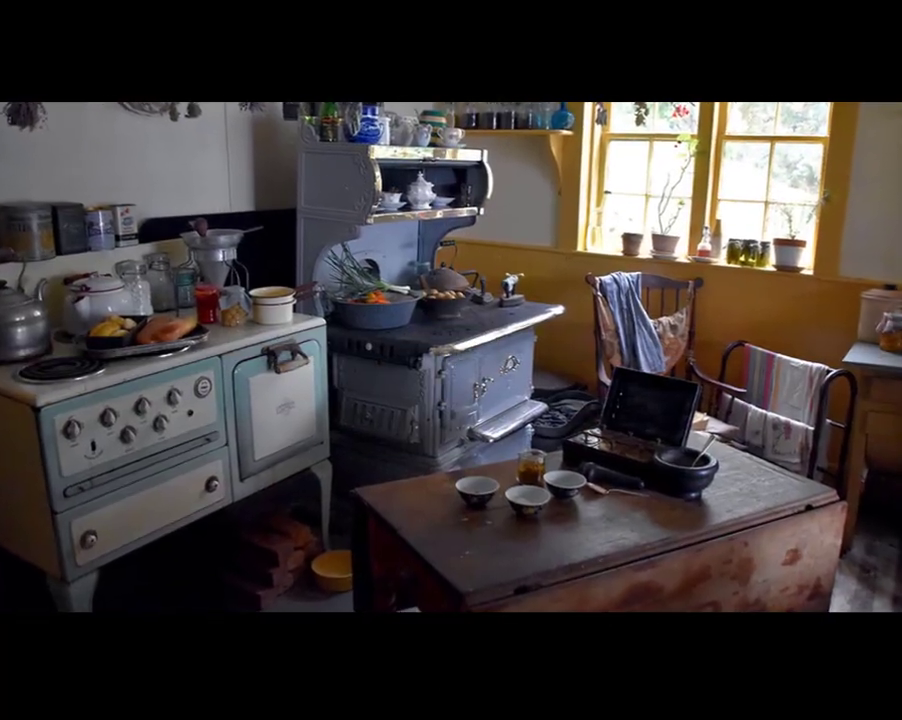
{"action": "key", "text": "Escape"}
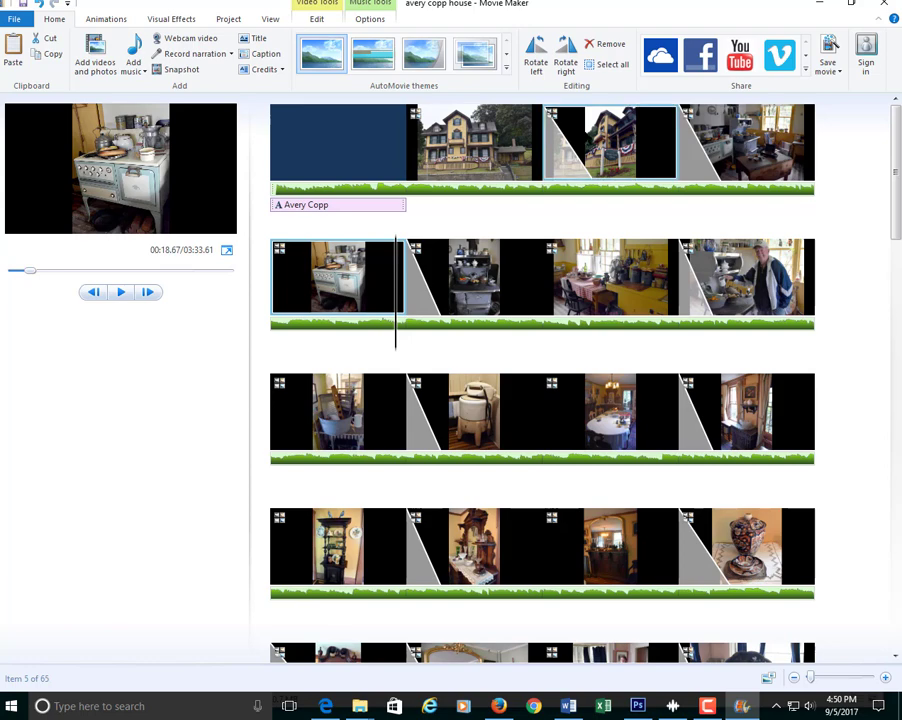
Move the angled photo of the yellow house with the sign directly after the title, ahead of the front-view house photo
{"action": "left_click_drag", "start_coordinate": [600, 140], "coordinate": [420, 140]}
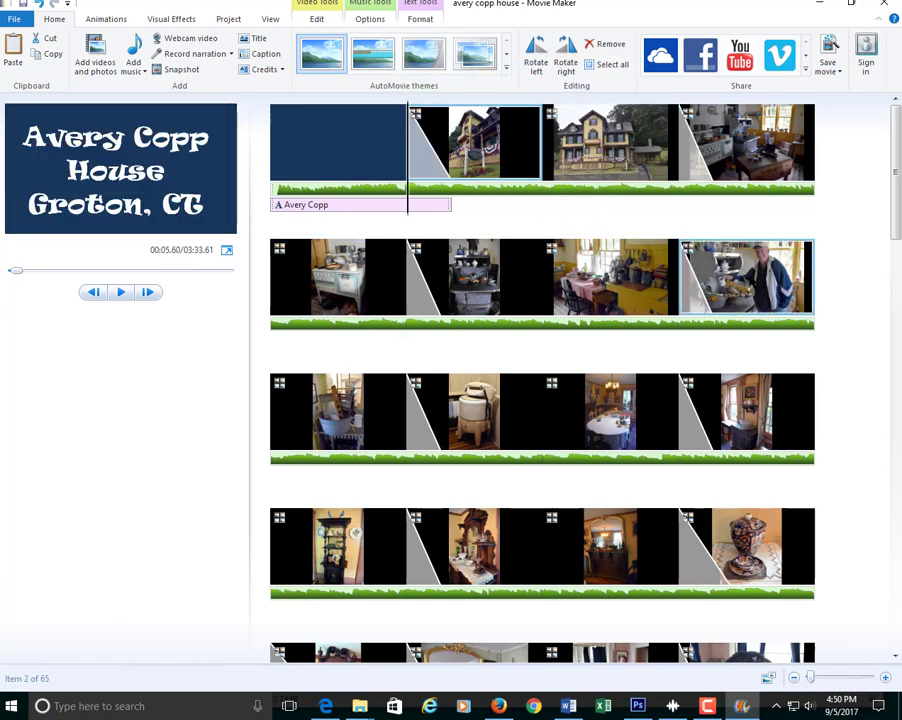
Export the movie with the For computer setting as "avery copp house.mp4" in the 2017 folder under Videos
{"action": "left_click_drag", "start_coordinate": [899, 209], "coordinate": [900, 290]}
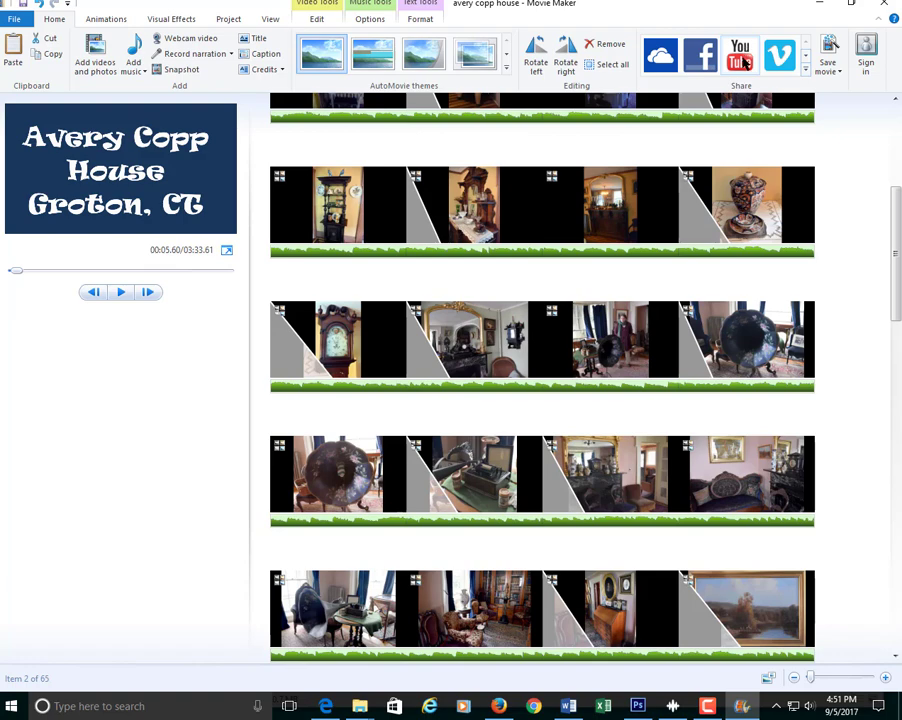
{"action": "left_click", "coordinate": [831, 74]}
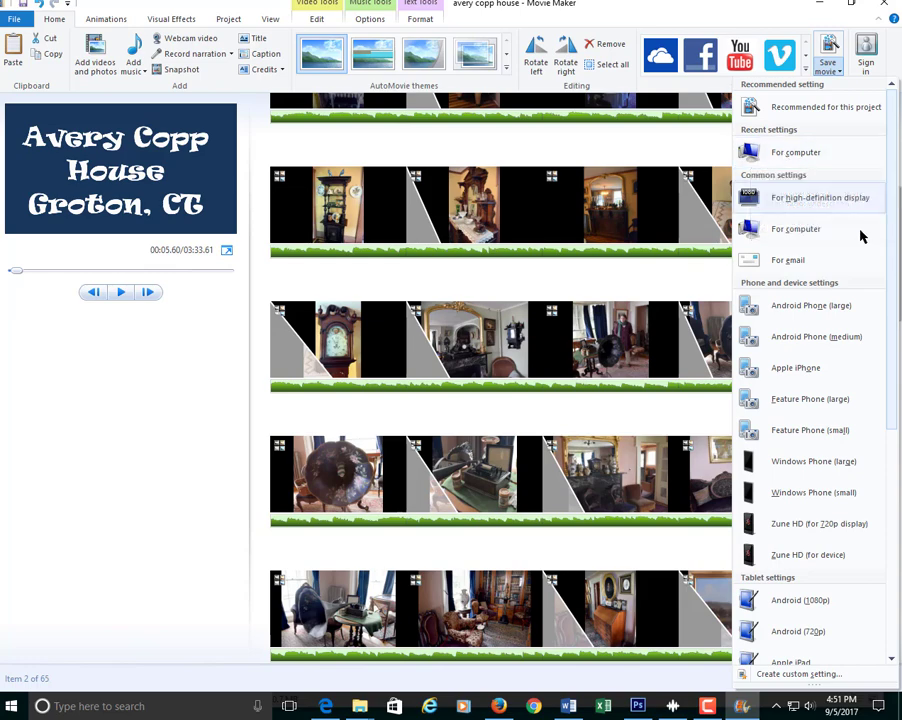
{"action": "left_click", "coordinate": [801, 153]}
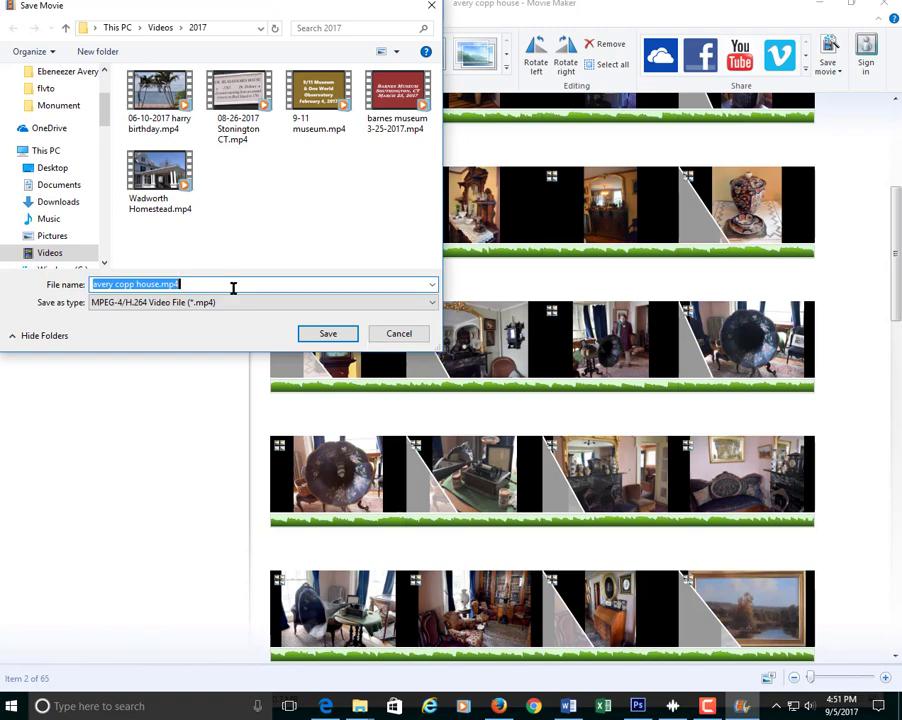
{"action": "left_click", "coordinate": [335, 338]}
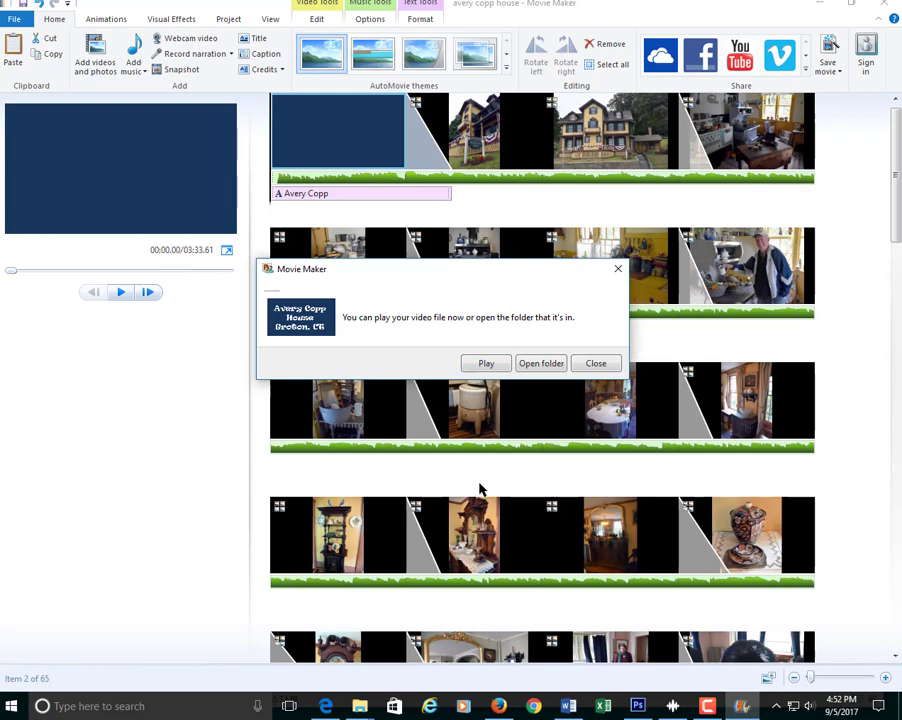
Play the exported avery copp house.mp4 from its folder in a maximized player, skim through several later points, and close the player
{"action": "left_click", "coordinate": [540, 365]}
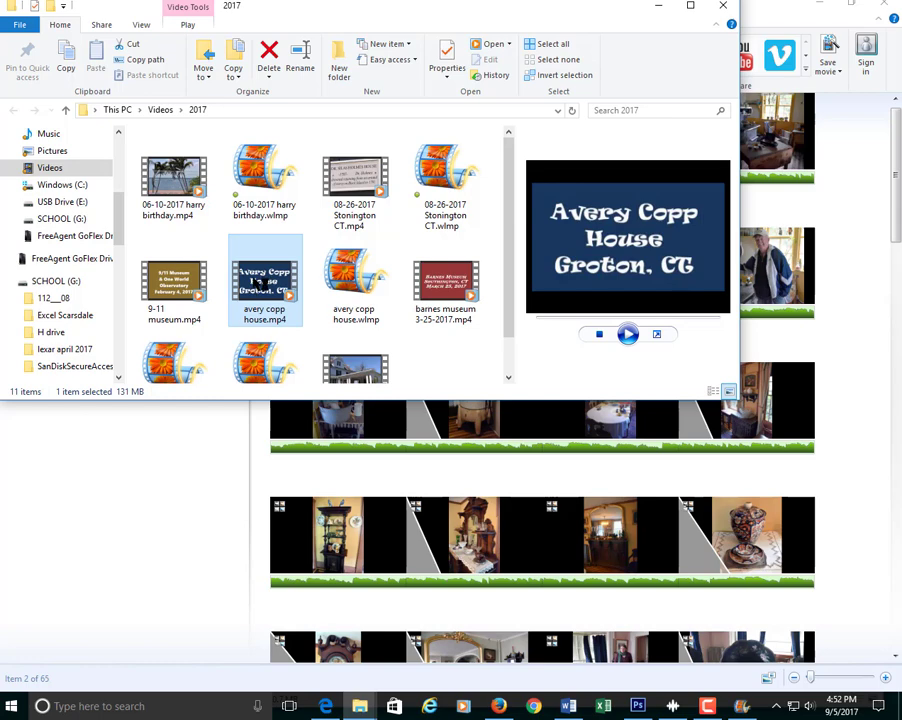
{"action": "key", "text": "Return"}
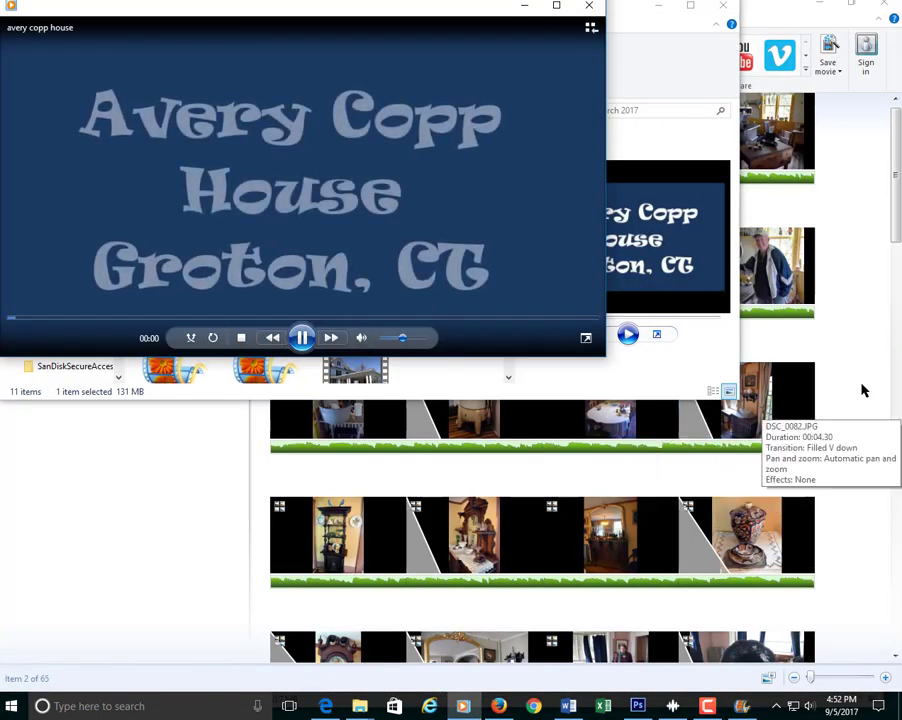
{"action": "left_click", "coordinate": [557, 5]}
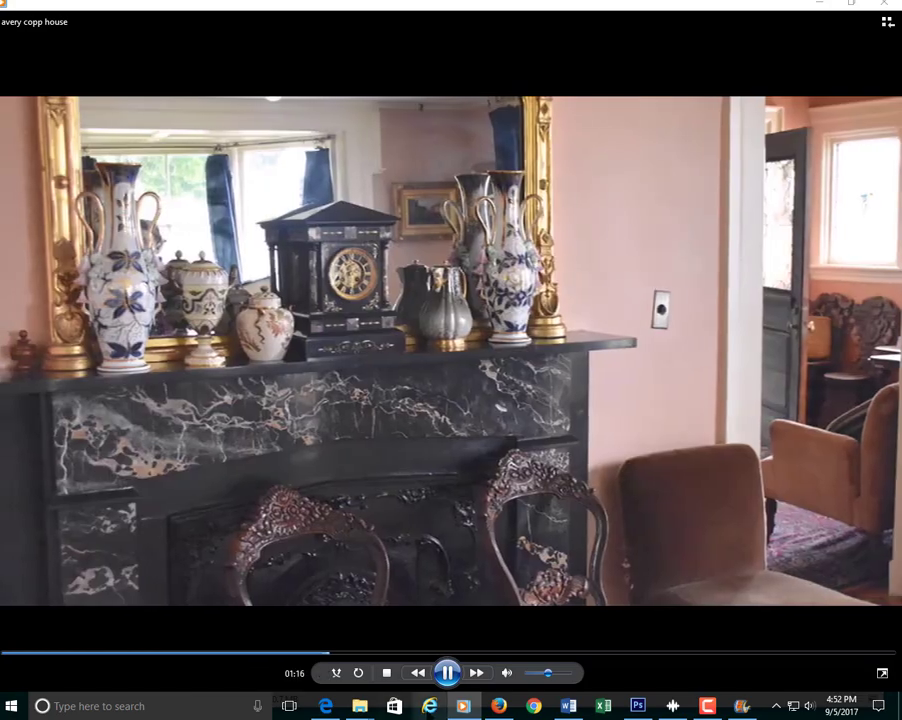
{"action": "mouse_move", "coordinate": [360, 706]}
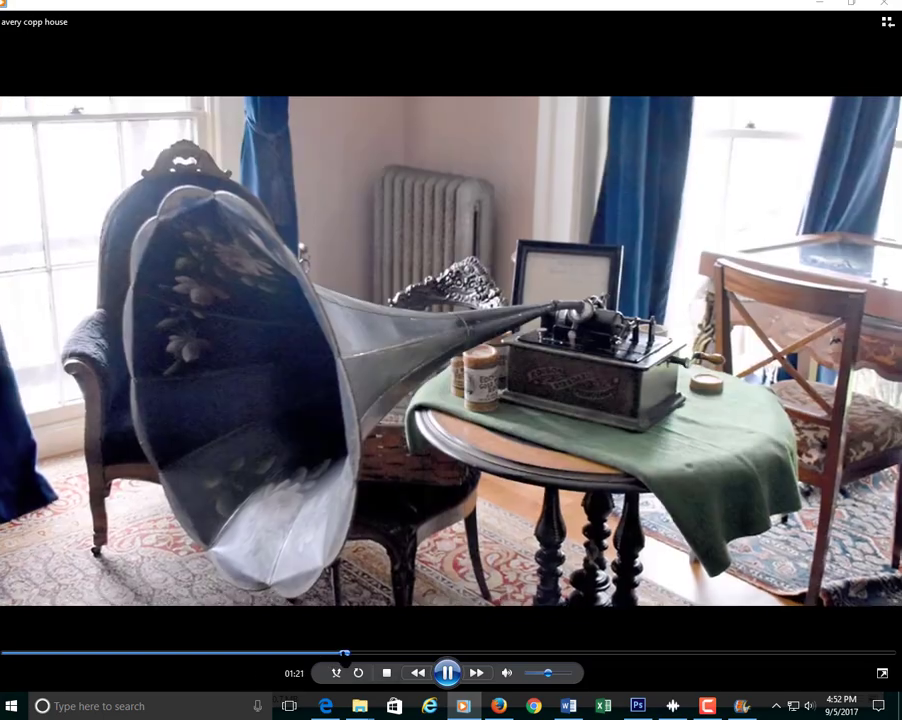
{"action": "left_click", "coordinate": [572, 653]}
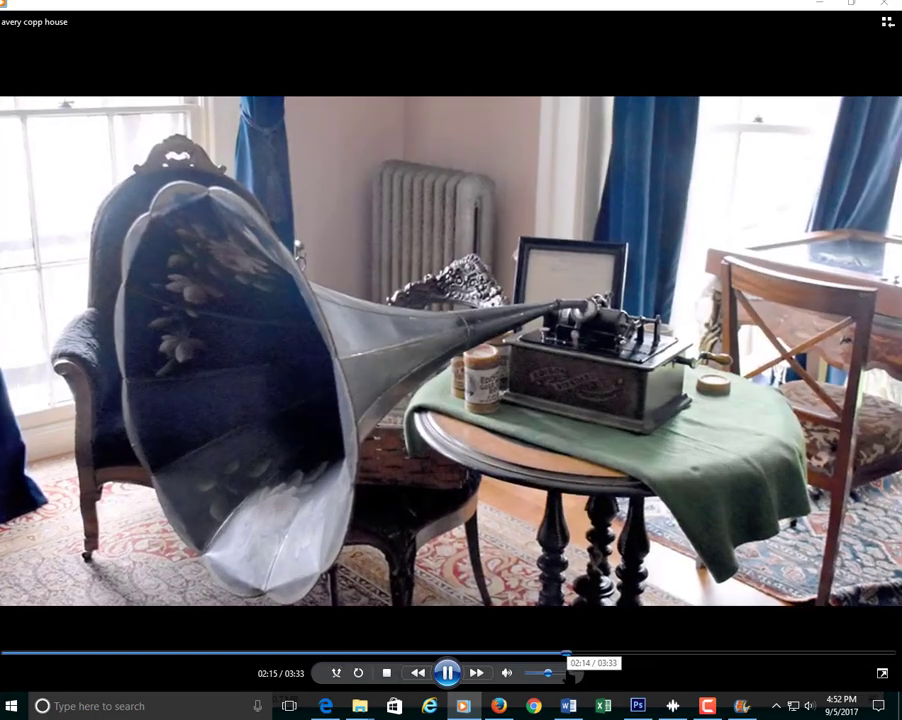
{"action": "mouse_move", "coordinate": [626, 700]}
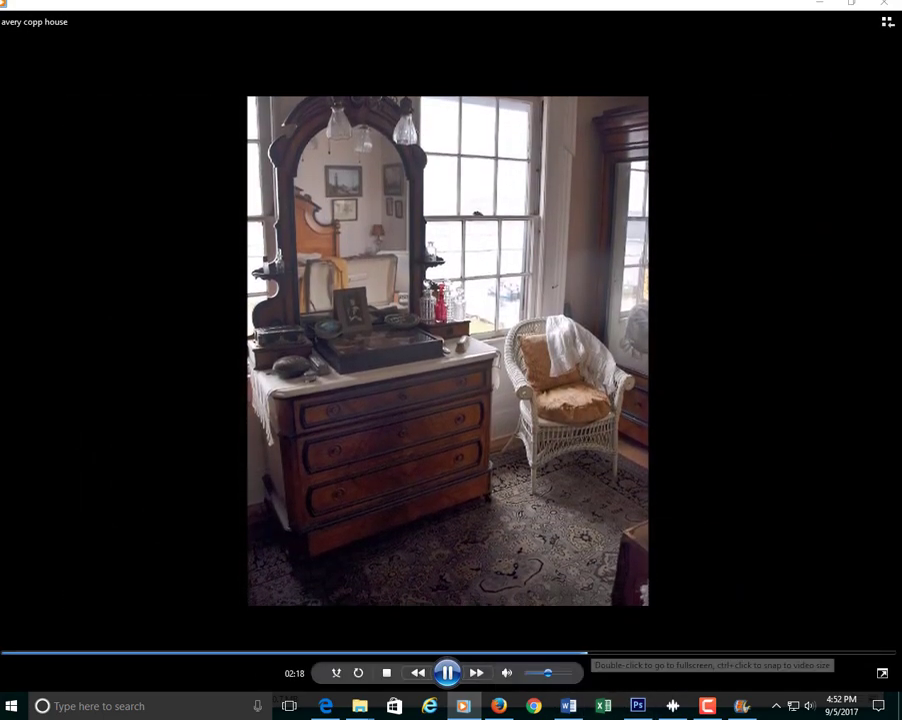
{"action": "left_click", "coordinate": [672, 653]}
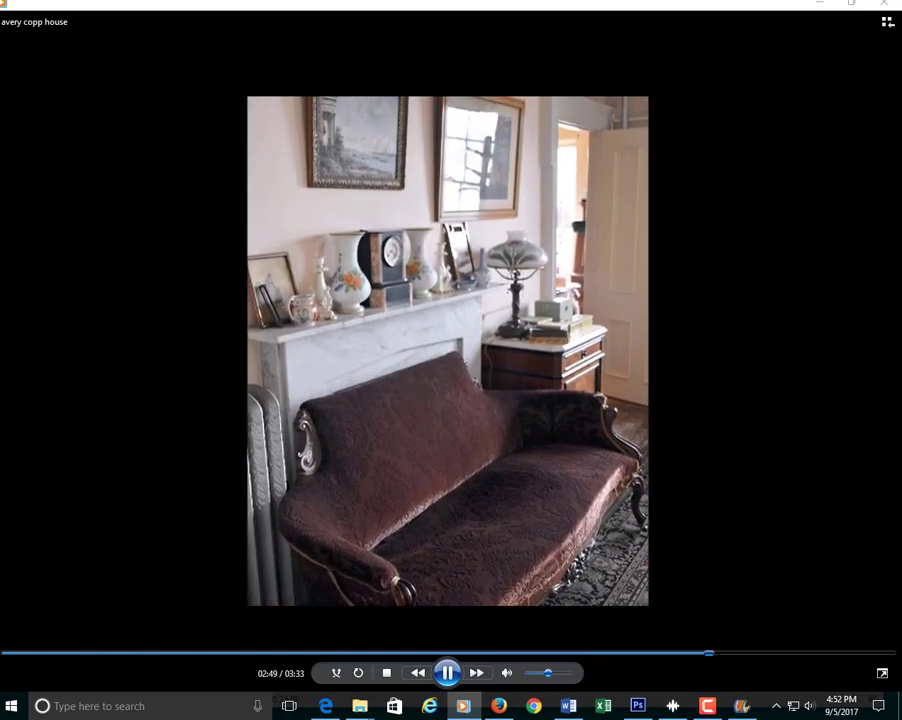
{"action": "left_click", "coordinate": [722, 653]}
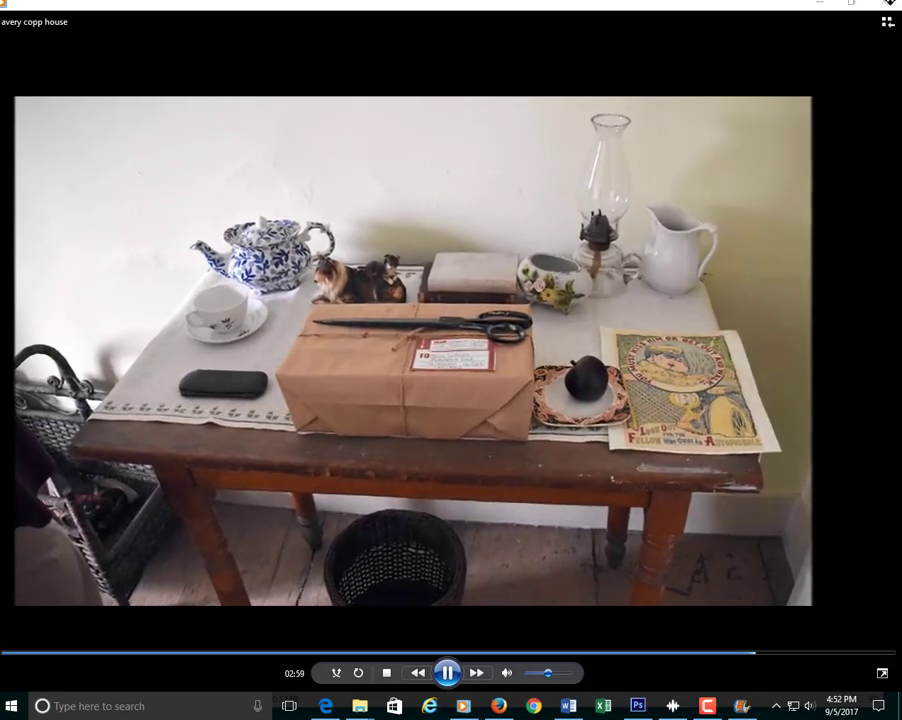
{"action": "left_click", "coordinate": [886, 4]}
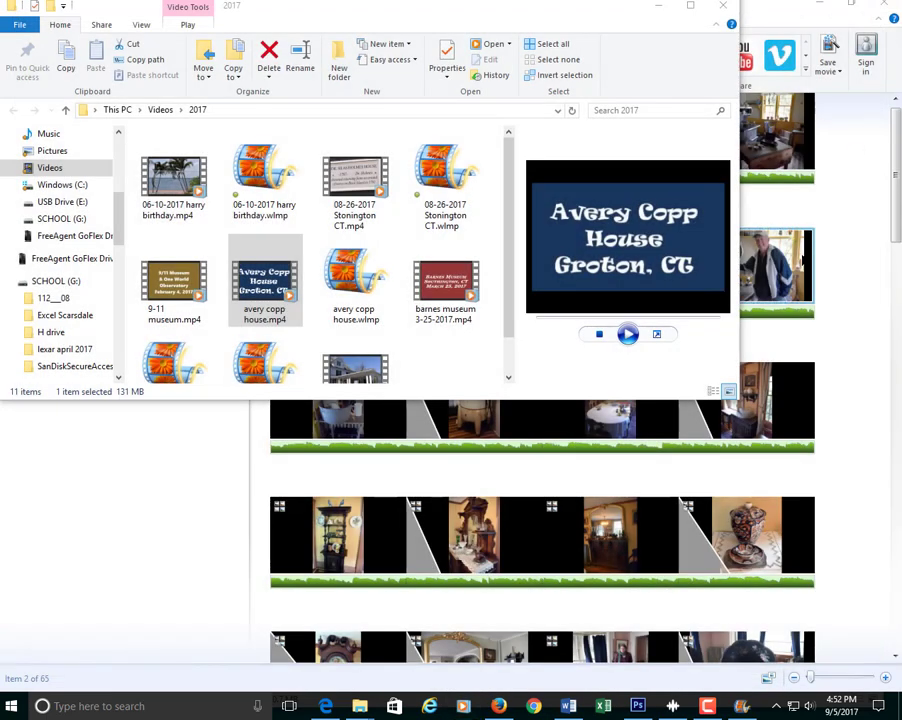